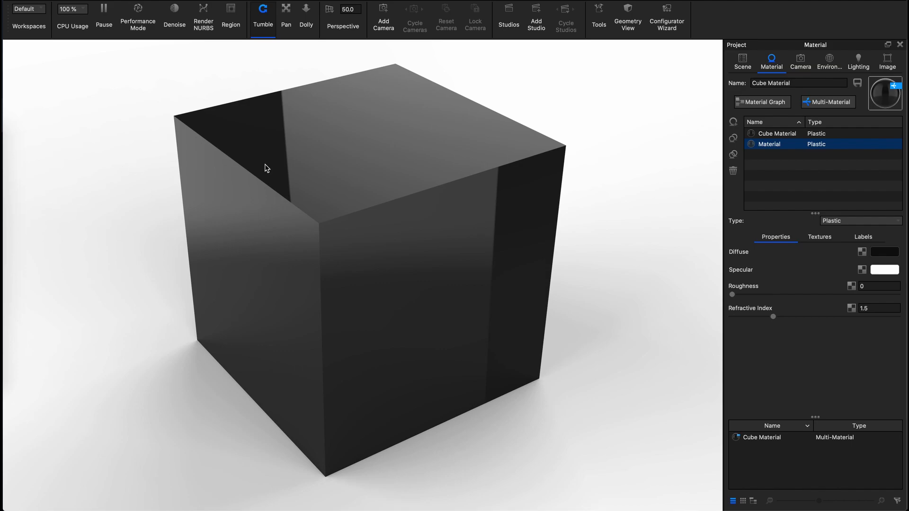
- Assign the glossy black Plastic 'Cube Material' to the cube and orbit to inspect it
{"action": "left_click", "coordinate": [776, 133]}
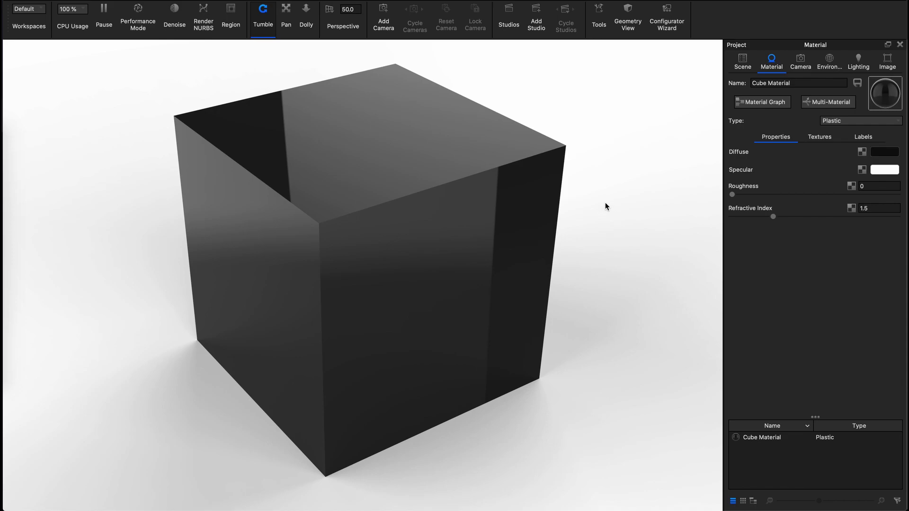
{"action": "mouse_move", "coordinate": [544, 258]}
{"action": "left_mouse_down"}
{"action": "mouse_move", "coordinate": [566, 253]}
{"action": "mouse_move", "coordinate": [489, 266]}
{"action": "mouse_move", "coordinate": [531, 260]}
{"action": "left_mouse_up"}
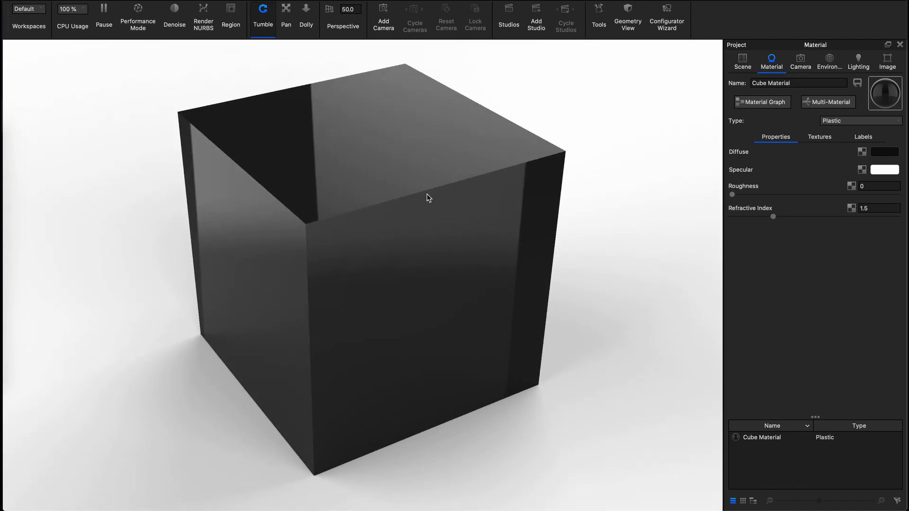
{"action": "left_click", "coordinate": [775, 102]}
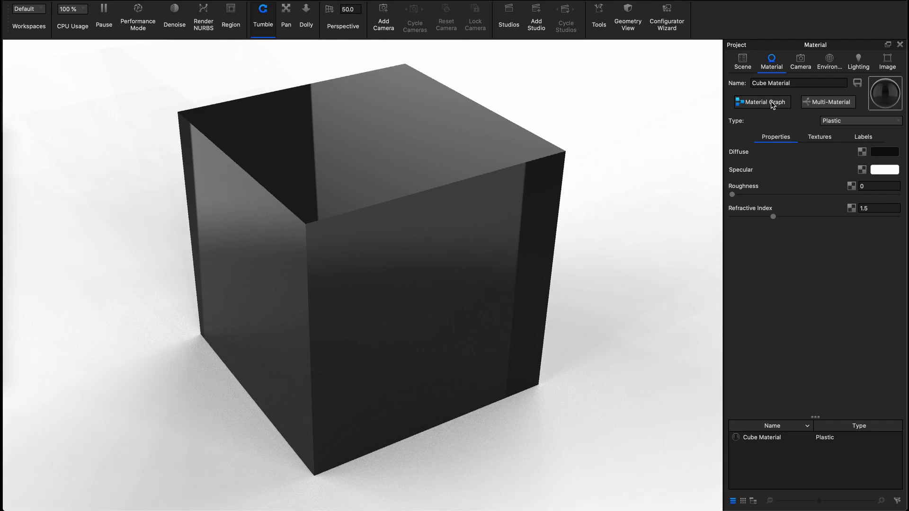
- Add a Noise (Texture) node above the Plastic node and preview its settings
{"action": "mouse_move", "coordinate": [667, 85]}
{"action": "left_mouse_down"}
{"action": "mouse_move", "coordinate": [597, 65]}
{"action": "mouse_move", "coordinate": [680, 61]}
{"action": "left_mouse_up"}
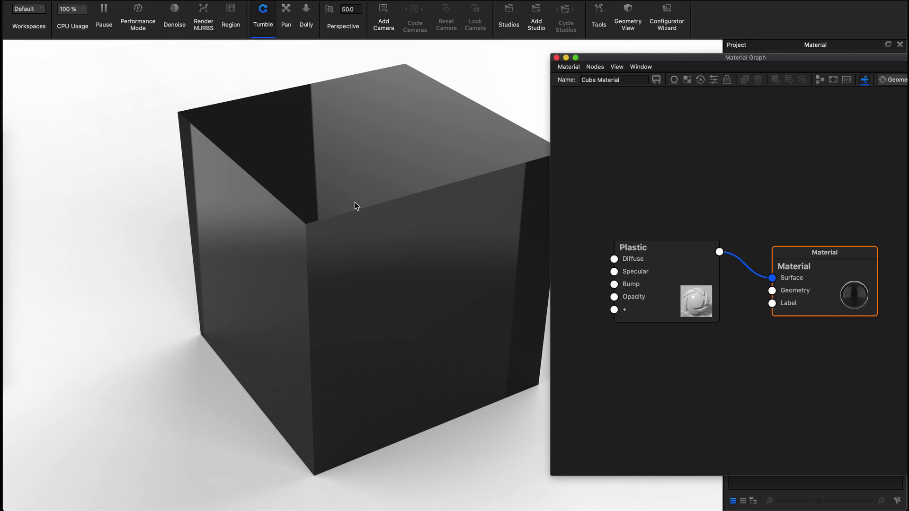
{"action": "mouse_move", "coordinate": [399, 250]}
{"action": "left_mouse_down"}
{"action": "mouse_move", "coordinate": [350, 249]}
{"action": "mouse_move", "coordinate": [436, 245]}
{"action": "mouse_move", "coordinate": [392, 252]}
{"action": "mouse_move", "coordinate": [427, 250]}
{"action": "left_mouse_up"}
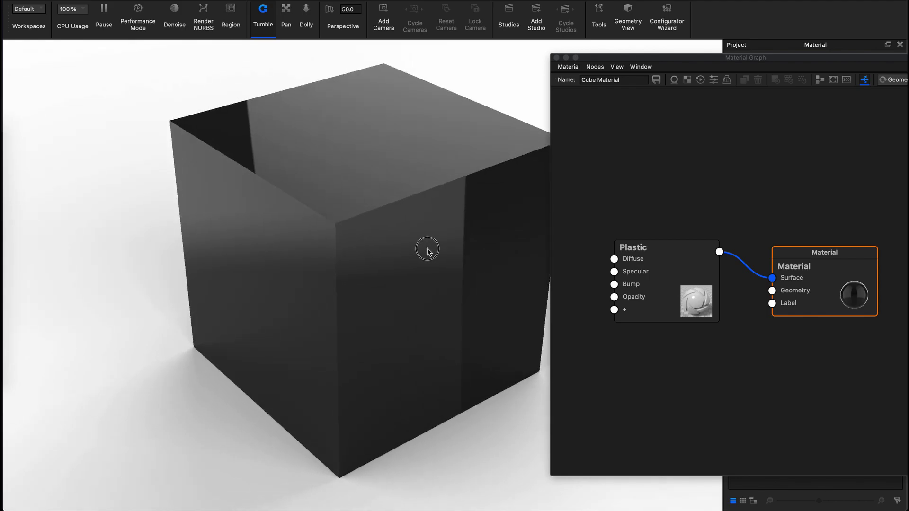
{"action": "left_click_drag", "start_coordinate": [656, 61], "coordinate": [566, 49]}
{"action": "right_click", "coordinate": [569, 126]}
{"action": "mouse_move", "coordinate": [594, 146]}
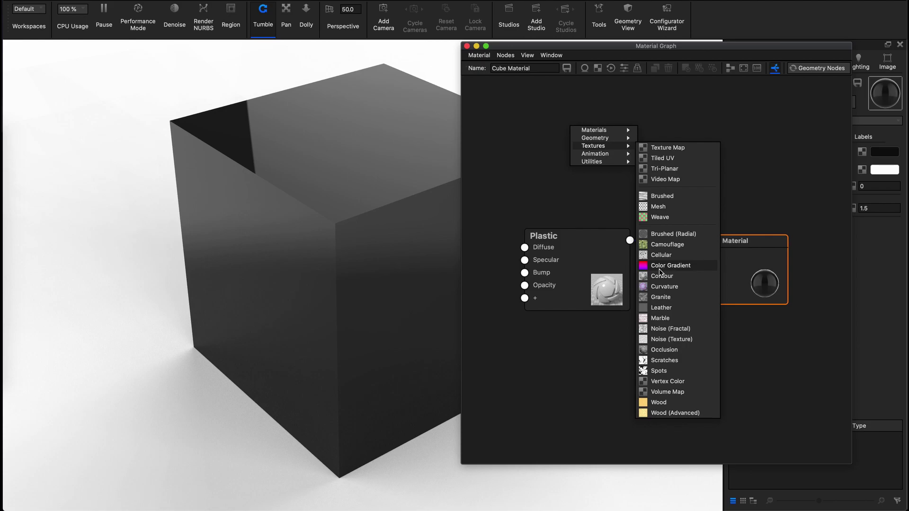
{"action": "left_click", "coordinate": [671, 339]}
{"action": "left_click_drag", "start_coordinate": [622, 162], "coordinate": [579, 158]}
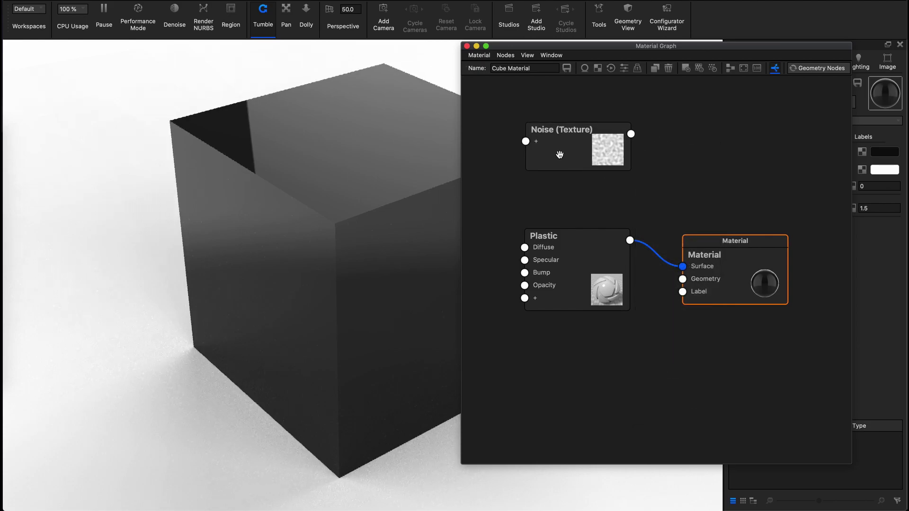
{"action": "left_click", "coordinate": [559, 154]}
{"action": "double_click", "coordinate": [559, 155]}
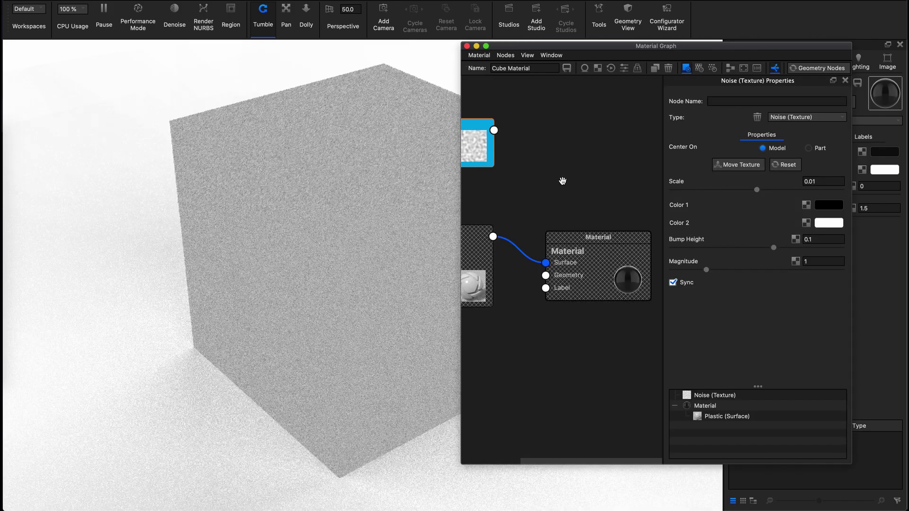
- Set the Noise (Texture) scale to 0.07 and fit all nodes in the graph view
{"action": "left_click", "coordinate": [827, 180]}
{"action": "key", "text": "Tab"}
{"action": "left_click", "coordinate": [814, 183]}
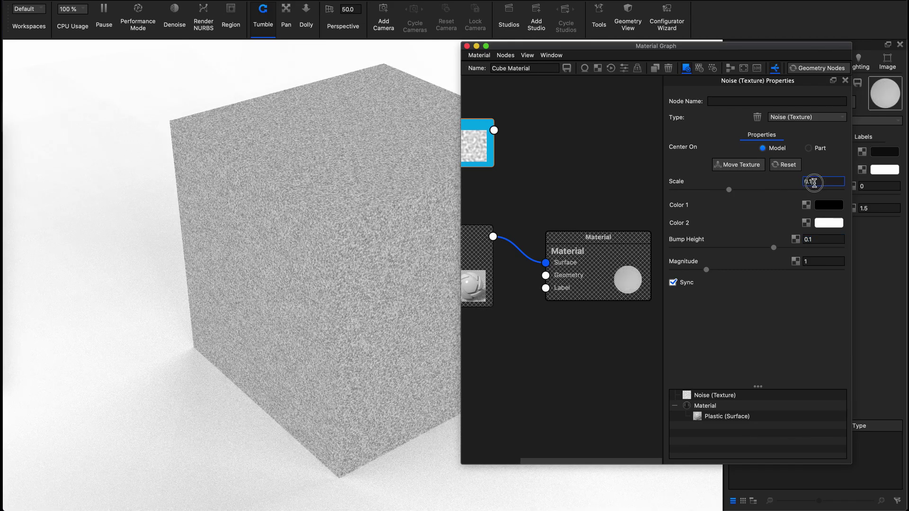
{"action": "key", "text": "Return"}
{"action": "left_click", "coordinate": [473, 140]}
{"action": "left_click_drag", "start_coordinate": [506, 142], "coordinate": [511, 171]}
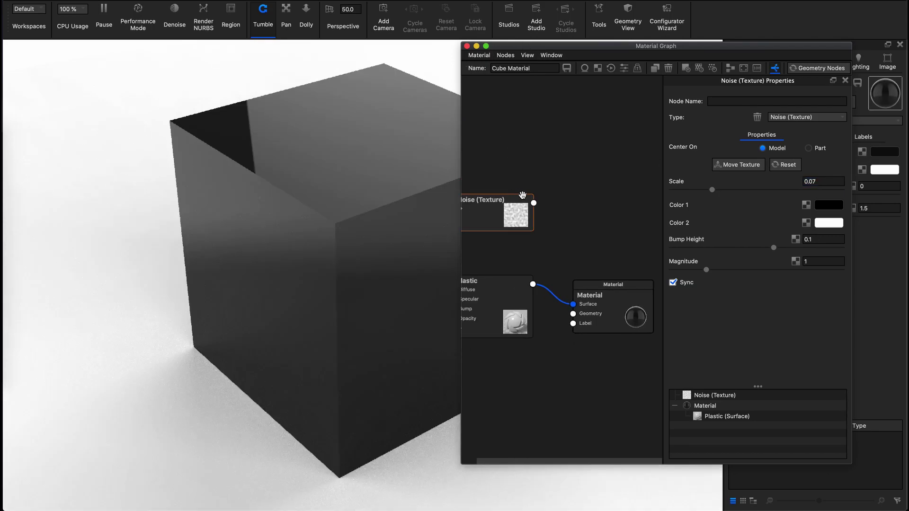
{"action": "key", "text": "f"}
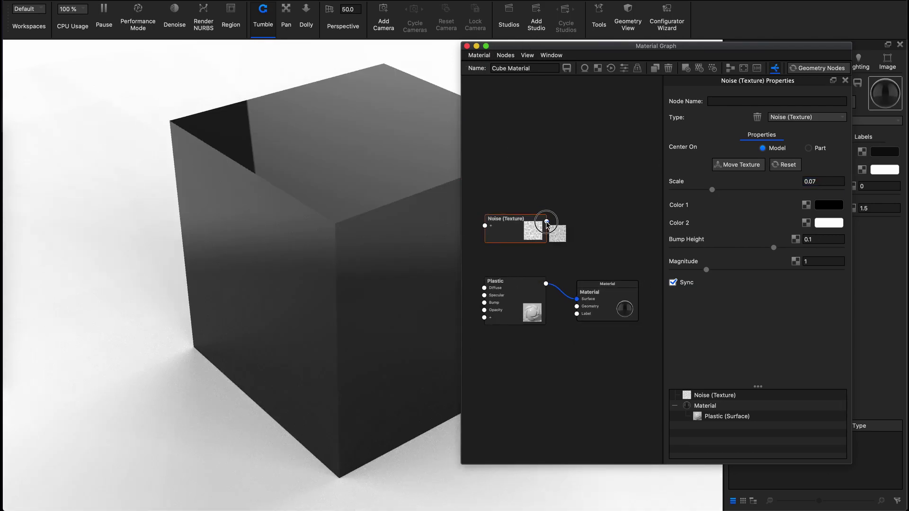
- Wire the noise into the Plastic's Bump and set Bump Height to 0.01
{"action": "left_click_drag", "start_coordinate": [546, 221], "coordinate": [484, 303]}
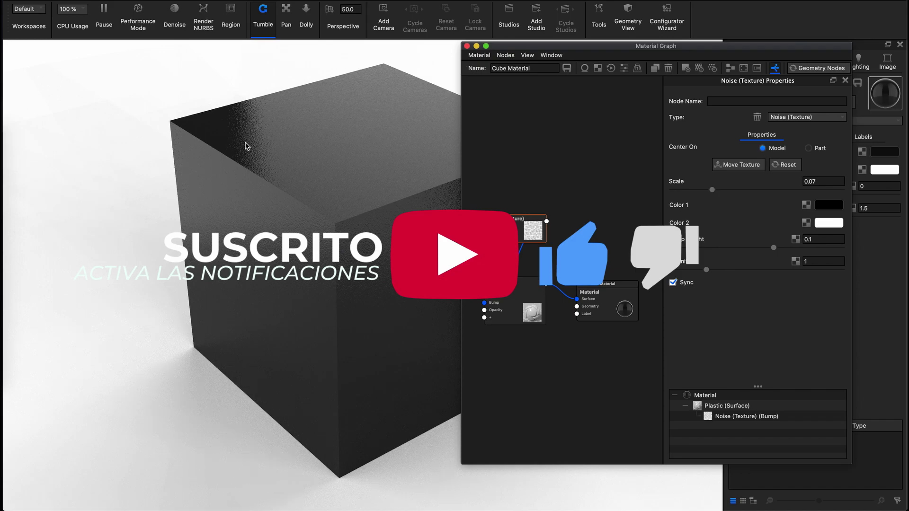
{"action": "mouse_move", "coordinate": [361, 251]}
{"action": "left_mouse_down"}
{"action": "mouse_move", "coordinate": [369, 223]}
{"action": "mouse_move", "coordinate": [300, 235]}
{"action": "mouse_move", "coordinate": [351, 253]}
{"action": "left_mouse_up"}
{"action": "left_click", "coordinate": [822, 240]}
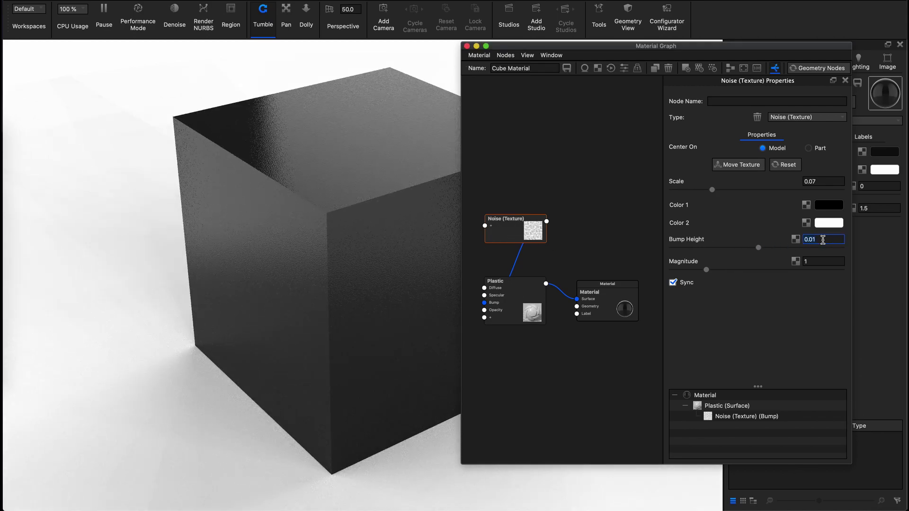
{"action": "key", "text": "Return"}
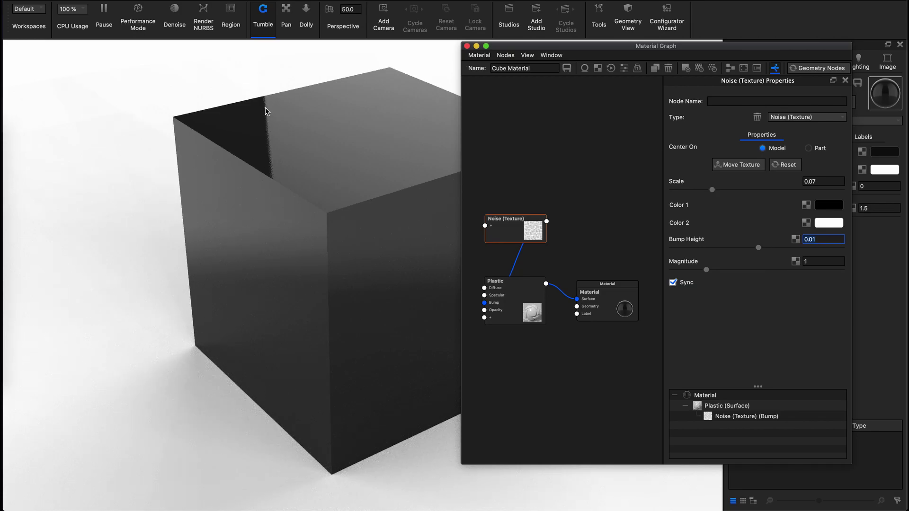
- Rearrange the Noise, Plastic and Material nodes, then close the Material Graph
{"action": "mouse_move", "coordinate": [266, 135]}
{"action": "left_mouse_down"}
{"action": "mouse_move", "coordinate": [272, 124]}
{"action": "mouse_move", "coordinate": [345, 132]}
{"action": "mouse_move", "coordinate": [329, 162]}
{"action": "mouse_move", "coordinate": [304, 163]}
{"action": "left_mouse_up"}
{"action": "mouse_move", "coordinate": [504, 221]}
{"action": "left_mouse_down"}
{"action": "mouse_move", "coordinate": [505, 277]}
{"action": "mouse_move", "coordinate": [436, 316]}
{"action": "left_mouse_up"}
{"action": "mouse_move", "coordinate": [511, 308]}
{"action": "left_mouse_down"}
{"action": "mouse_move", "coordinate": [574, 321]}
{"action": "mouse_move", "coordinate": [640, 286]}
{"action": "left_mouse_up"}
{"action": "left_click_drag", "start_coordinate": [466, 326], "coordinate": [502, 334]}
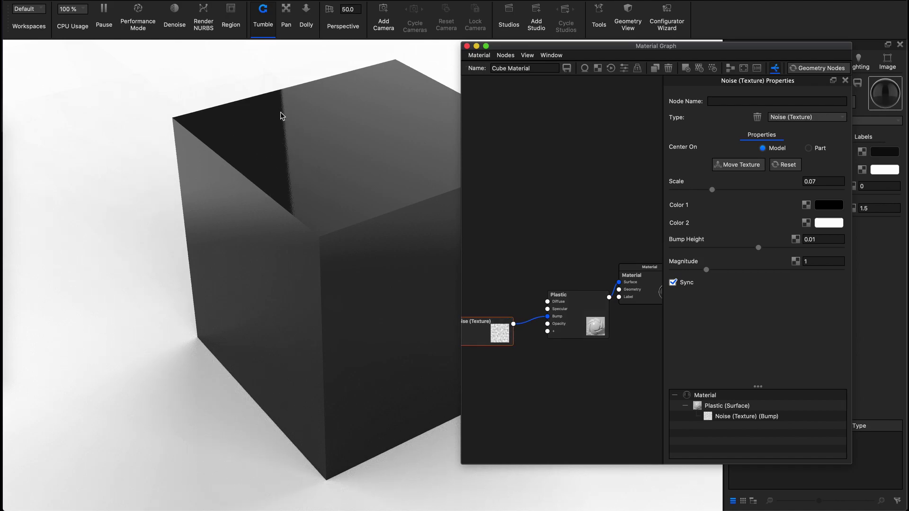
{"action": "mouse_move", "coordinate": [219, 199]}
{"action": "left_mouse_down"}
{"action": "mouse_move", "coordinate": [277, 167]}
{"action": "mouse_move", "coordinate": [315, 182]}
{"action": "mouse_move", "coordinate": [273, 212]}
{"action": "mouse_move", "coordinate": [242, 207]}
{"action": "mouse_move", "coordinate": [316, 201]}
{"action": "mouse_move", "coordinate": [291, 201]}
{"action": "left_mouse_up"}
{"action": "left_click_drag", "start_coordinate": [521, 46], "coordinate": [485, 55]}
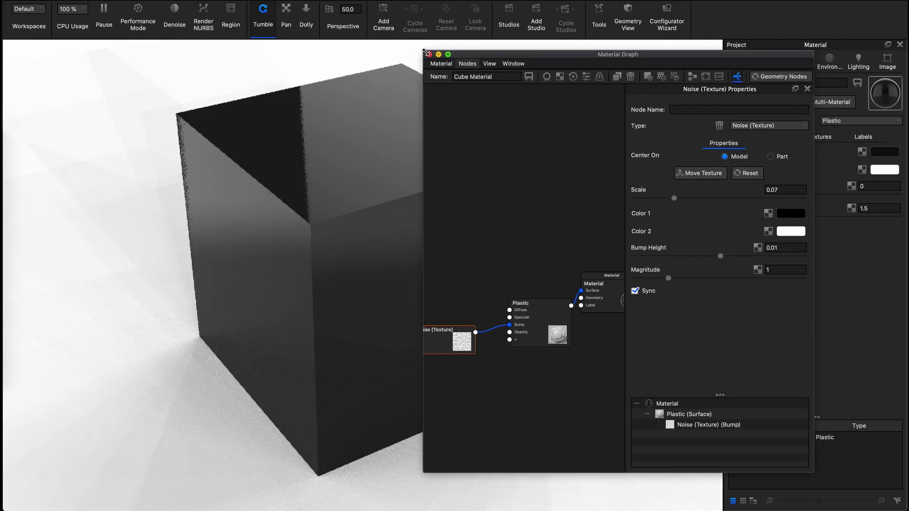
{"action": "left_click", "coordinate": [431, 54]}
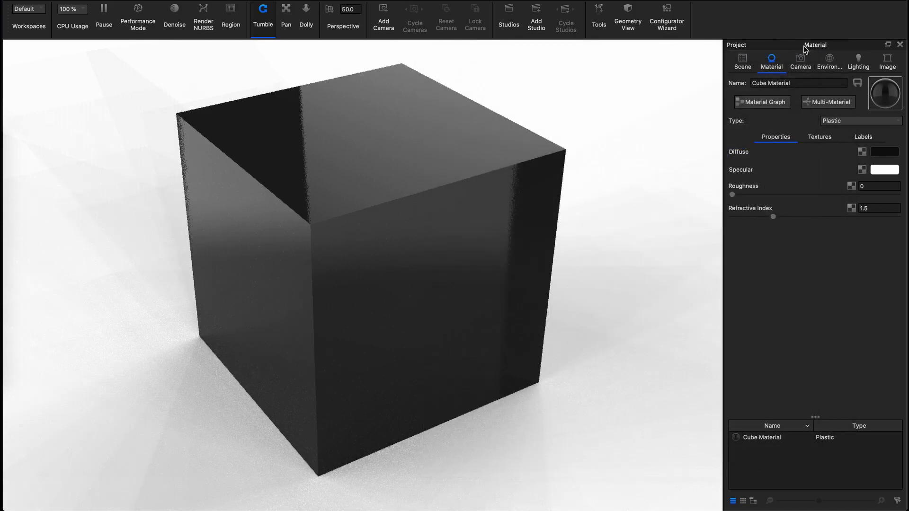
- Return from environment settings to Cube Material and reopen its graph on the right
{"action": "left_click", "coordinate": [829, 61]}
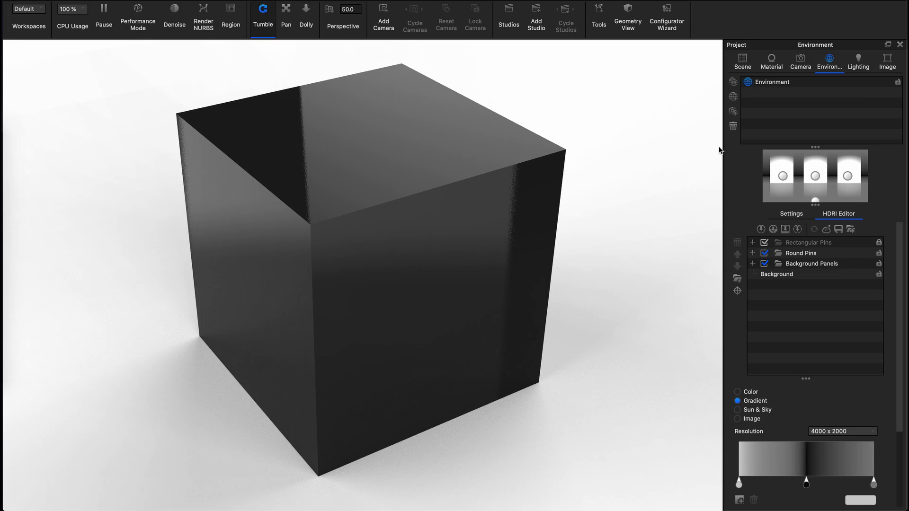
{"action": "mouse_move", "coordinate": [398, 290]}
{"action": "left_mouse_down"}
{"action": "mouse_move", "coordinate": [478, 285]}
{"action": "mouse_move", "coordinate": [349, 315]}
{"action": "mouse_move", "coordinate": [375, 310]}
{"action": "mouse_move", "coordinate": [304, 60]}
{"action": "left_mouse_up"}
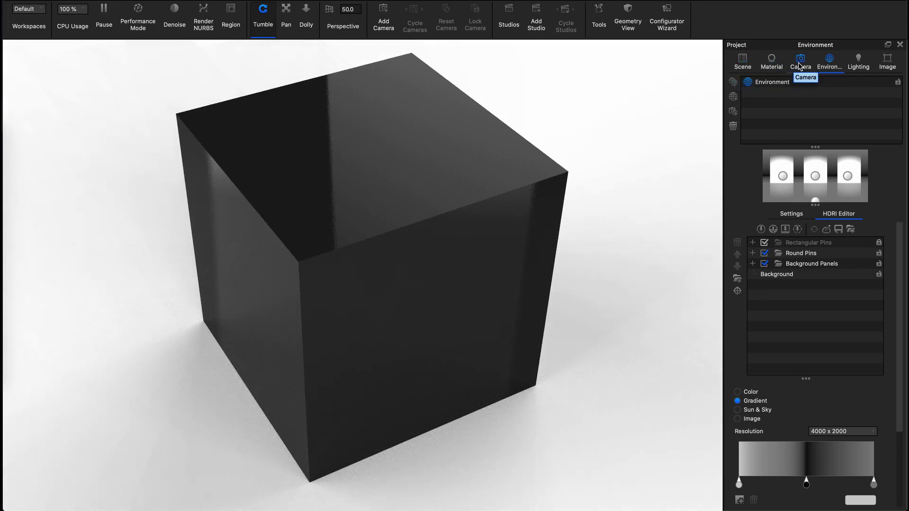
{"action": "left_click", "coordinate": [745, 83]}
{"action": "double_click", "coordinate": [513, 196]}
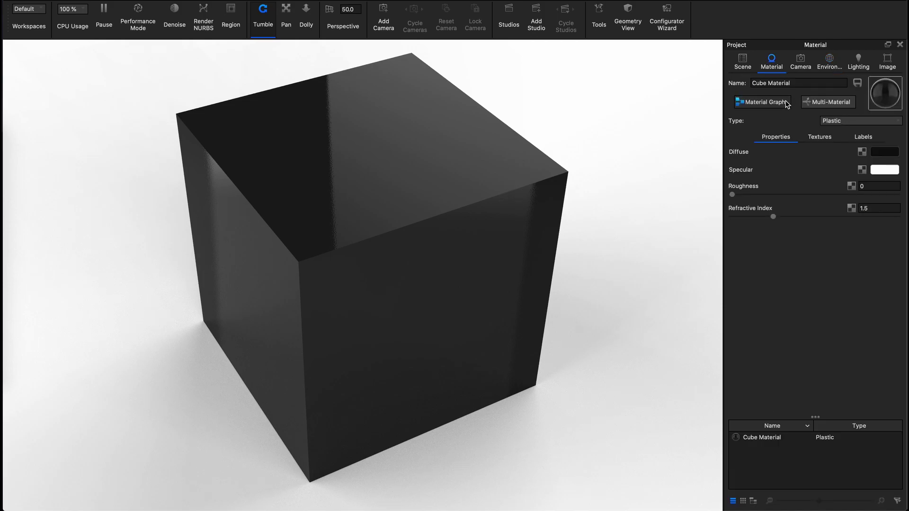
{"action": "left_click", "coordinate": [784, 103]}
{"action": "left_click_drag", "start_coordinate": [535, 54], "coordinate": [631, 54]}
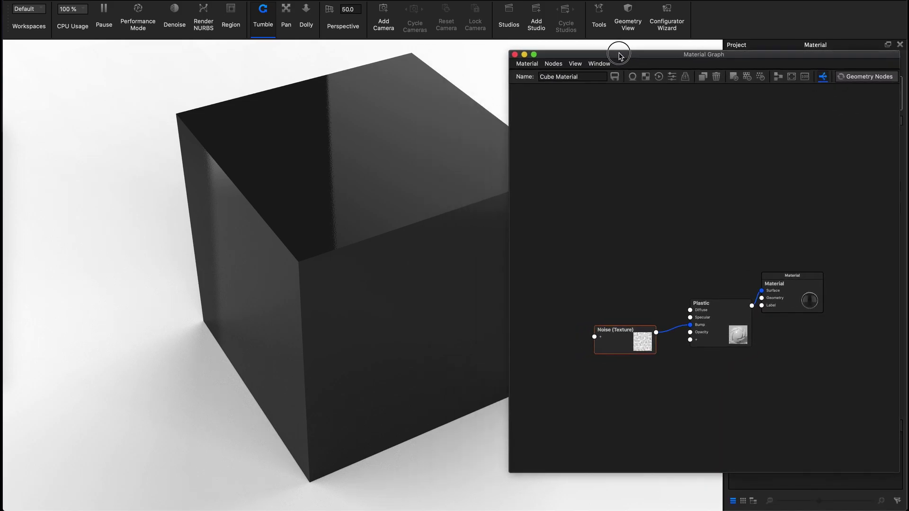
{"action": "left_click", "coordinate": [111, 178]}
- Search library textures for 'copp' and drag copper_h01C into the material graph
{"action": "key", "text": "m"}
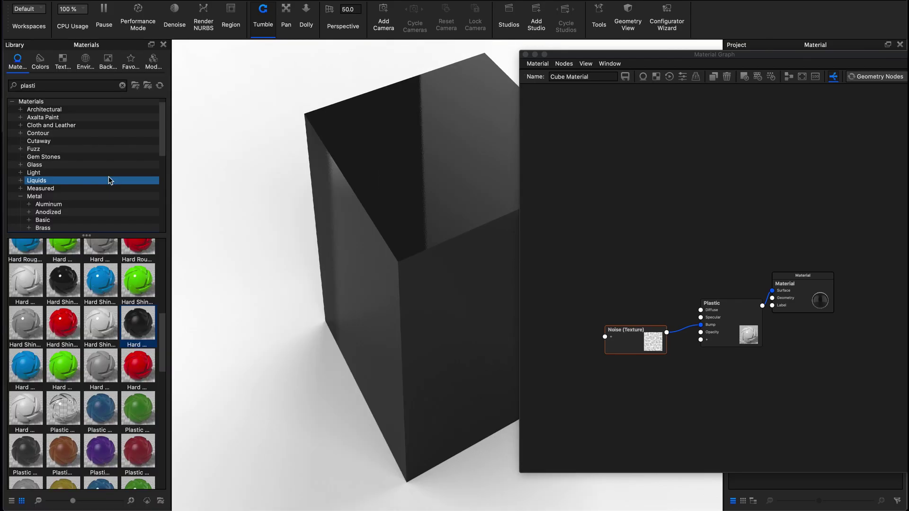
{"action": "left_click", "coordinate": [62, 60]}
{"action": "left_click_drag", "start_coordinate": [47, 88], "coordinate": [20, 83]}
{"action": "type", "text": "copp"}
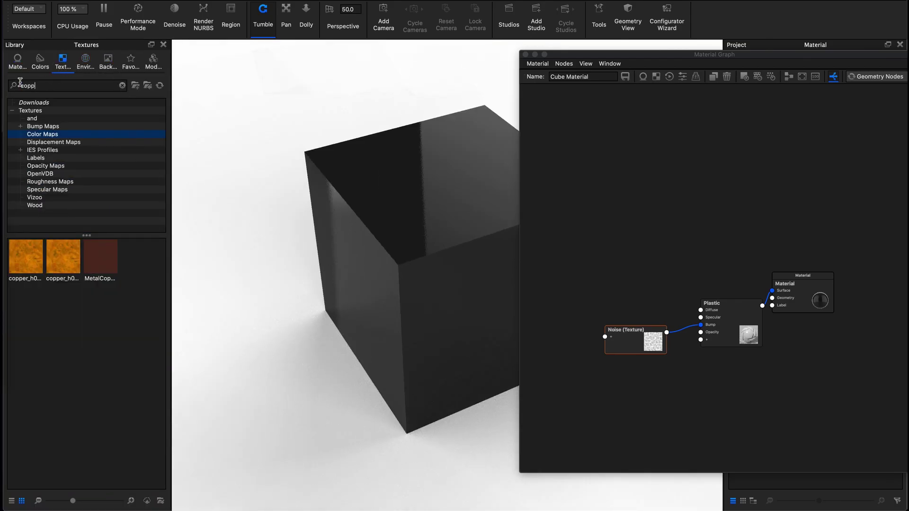
{"action": "mouse_move", "coordinate": [34, 255]}
{"action": "left_mouse_down"}
{"action": "mouse_move", "coordinate": [646, 158]}
{"action": "mouse_move", "coordinate": [587, 154]}
{"action": "left_mouse_up"}
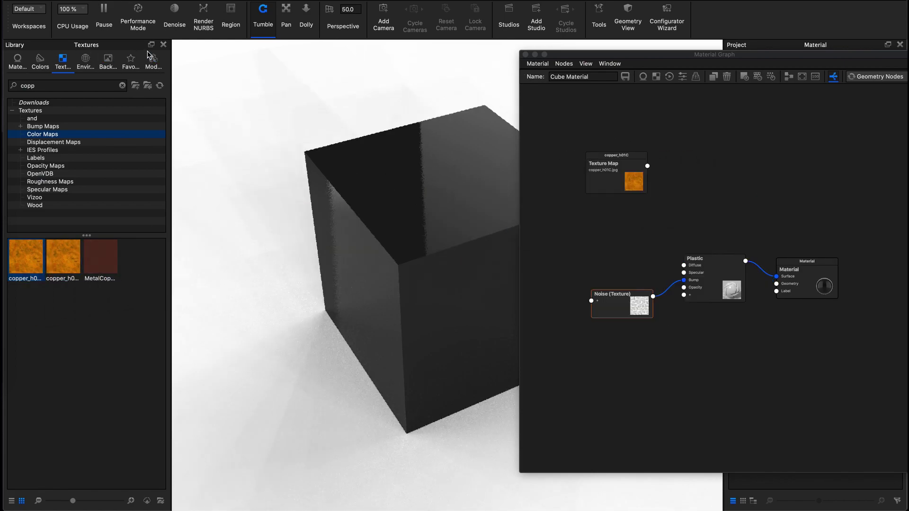
{"action": "left_click", "coordinate": [163, 45]}
- Preview the copper_h01C Texture Map node's settings and orbit the orange copper cube
{"action": "left_click_drag", "start_coordinate": [294, 140], "coordinate": [205, 146]}
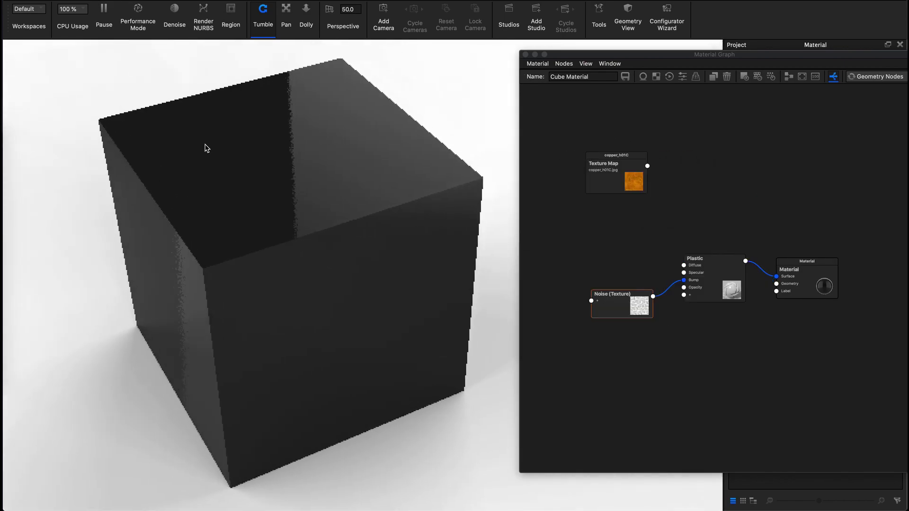
{"action": "double_click", "coordinate": [591, 169]}
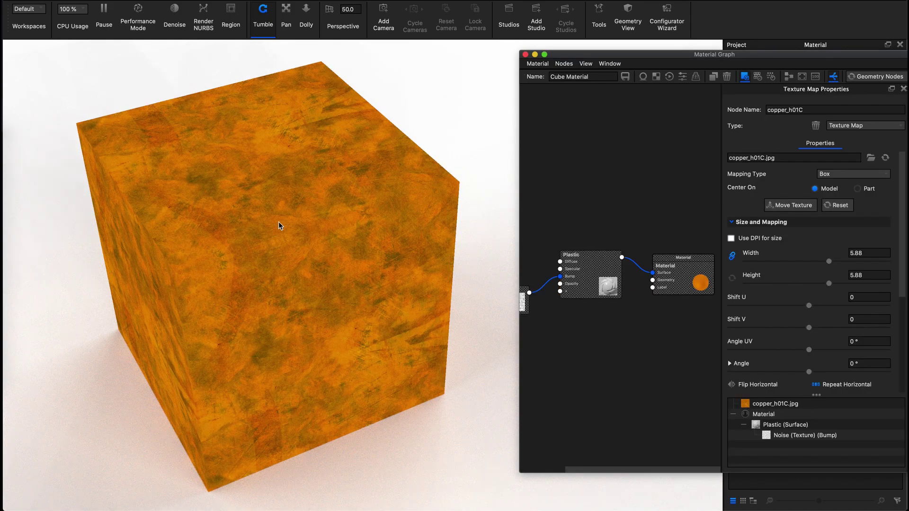
{"action": "scroll", "coordinate": [280, 219], "scroll_direction": "up", "scroll_amount": 5}
{"action": "scroll", "coordinate": [287, 241], "scroll_direction": "down", "scroll_amount": 5}
{"action": "scroll", "coordinate": [293, 246], "scroll_direction": "down", "scroll_amount": 2}
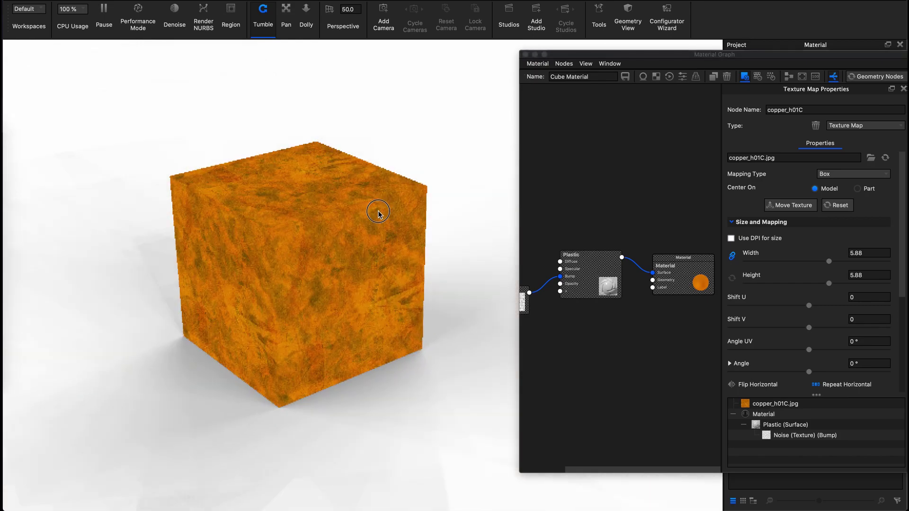
{"action": "left_click", "coordinate": [392, 193]}
{"action": "left_click_drag", "start_coordinate": [392, 194], "coordinate": [331, 235]}
{"action": "scroll", "coordinate": [578, 181], "scroll_direction": "down", "scroll_amount": 2}
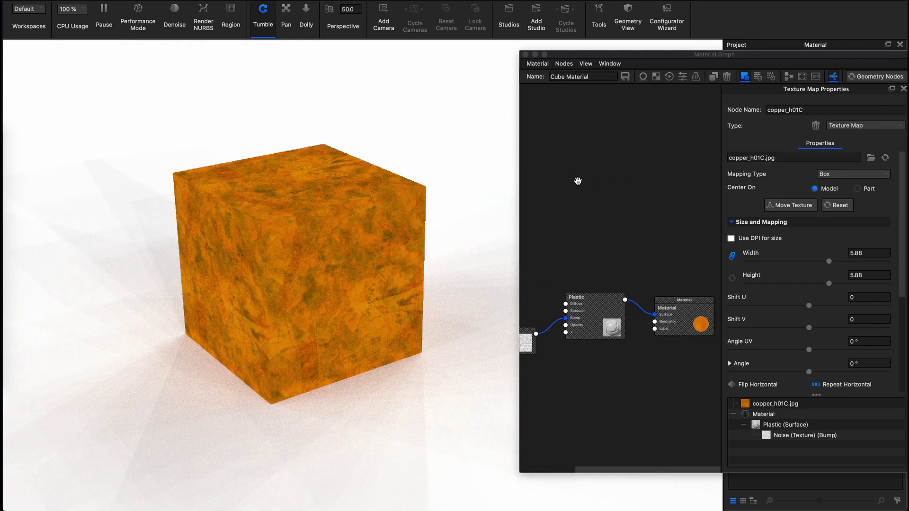
{"action": "scroll", "coordinate": [576, 197], "scroll_direction": "down", "scroll_amount": 1}
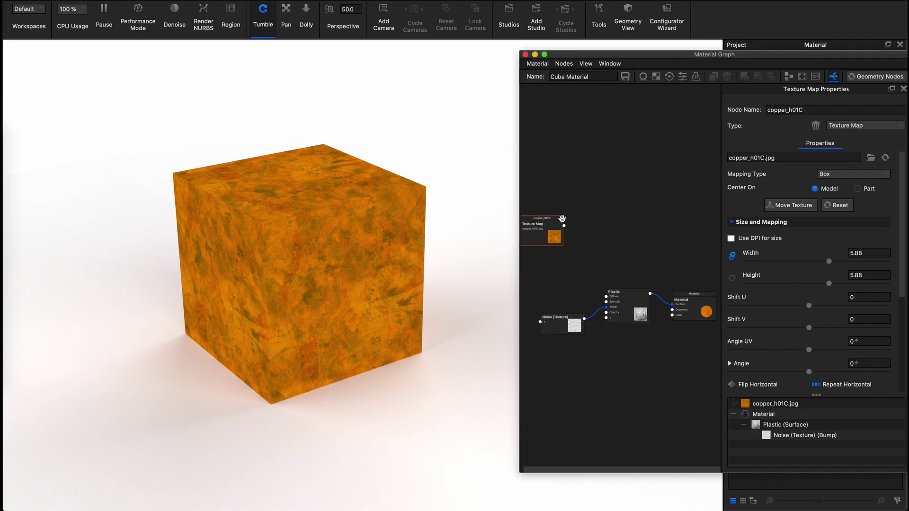
- Wire the copper texture to the Plastic's Specular, then disconnect it again
{"action": "left_click_drag", "start_coordinate": [564, 226], "coordinate": [584, 254]}
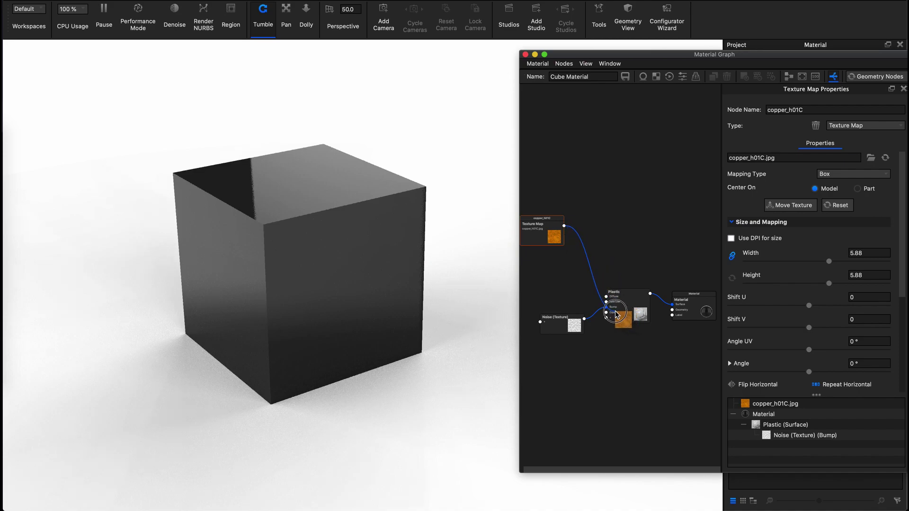
{"action": "left_click_drag", "start_coordinate": [584, 254], "coordinate": [606, 301]}
{"action": "mouse_move", "coordinate": [556, 236]}
{"action": "left_mouse_down"}
{"action": "mouse_move", "coordinate": [544, 271]}
{"action": "mouse_move", "coordinate": [542, 205]}
{"action": "left_mouse_up"}
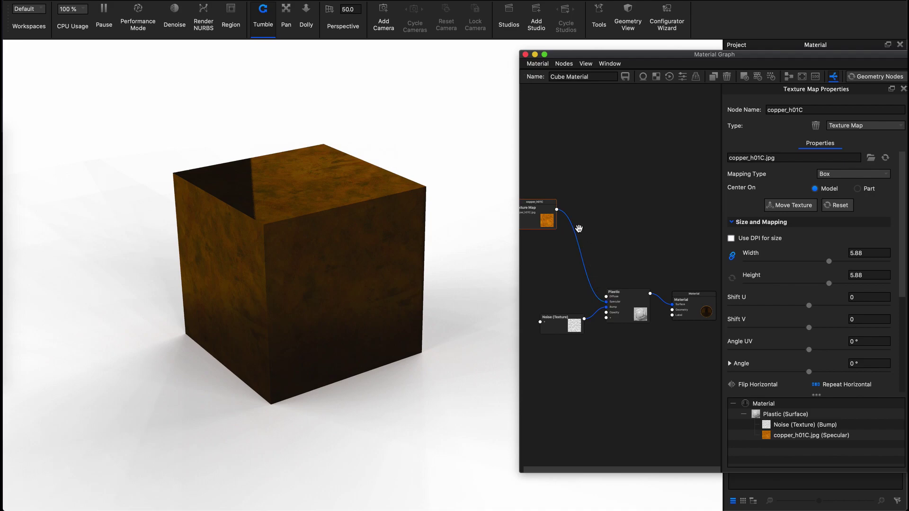
{"action": "left_click_drag", "start_coordinate": [608, 305], "coordinate": [585, 229]}
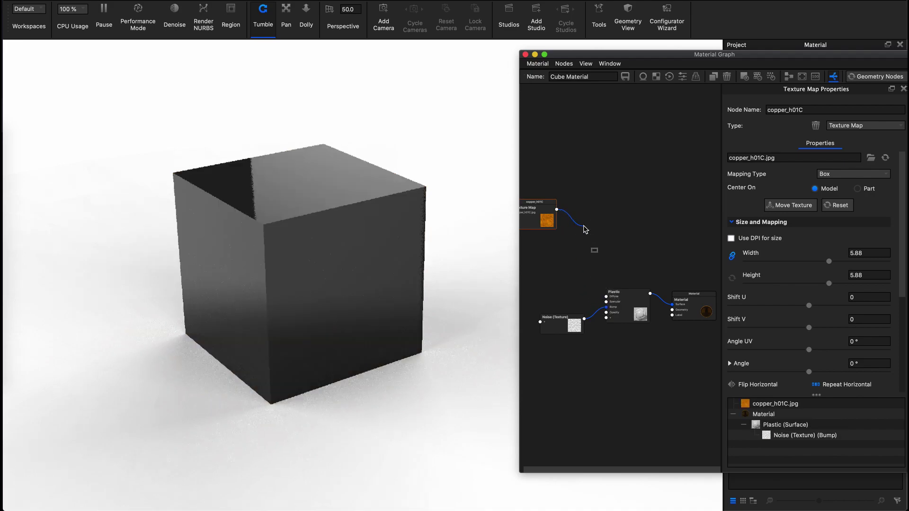
{"action": "left_click", "coordinate": [586, 229]}
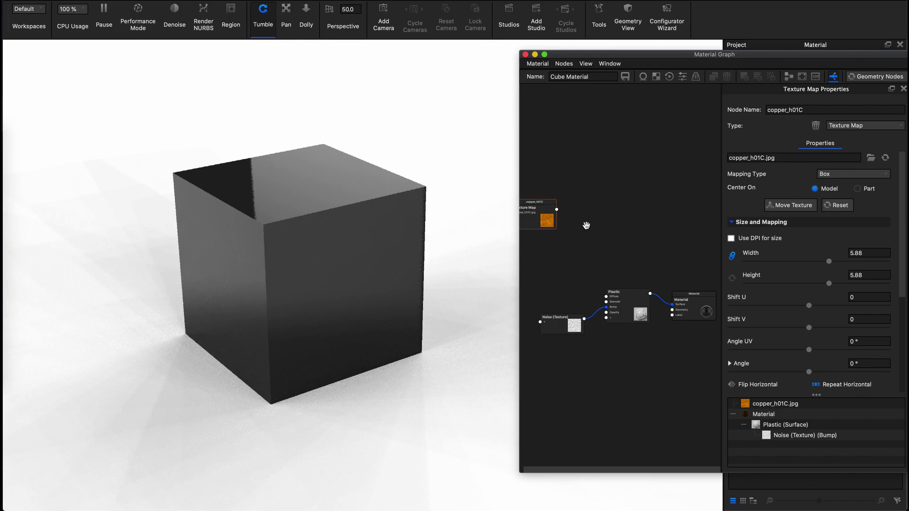
- Feed the copper into a new Color Adjust with saturation 0, and size the texture 15 by 15
{"action": "right_click", "coordinate": [586, 226]}
{"action": "mouse_move", "coordinate": [608, 262]}
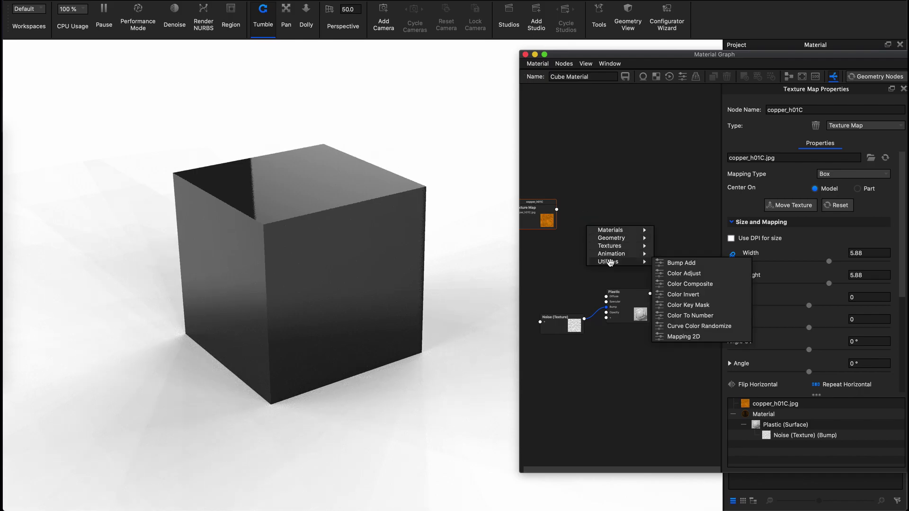
{"action": "left_click", "coordinate": [687, 274]}
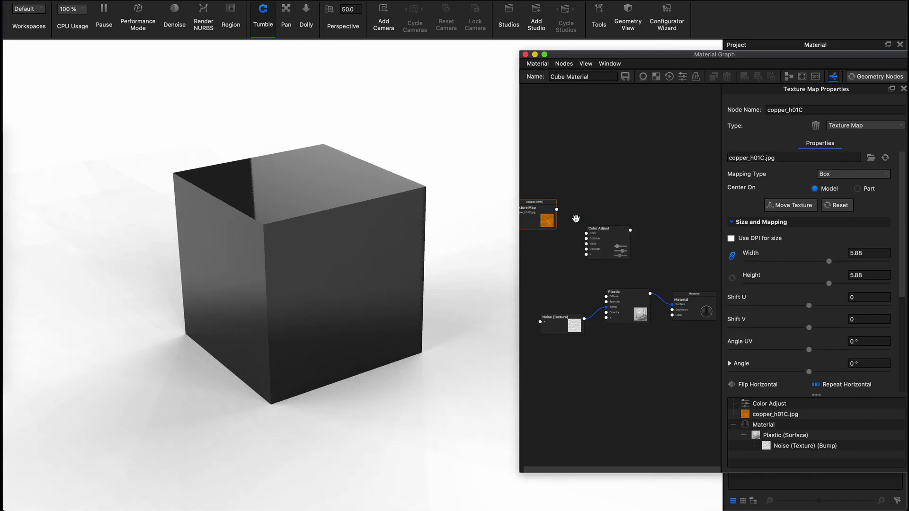
{"action": "left_click_drag", "start_coordinate": [557, 209], "coordinate": [586, 233]}
{"action": "left_click", "coordinate": [603, 234]}
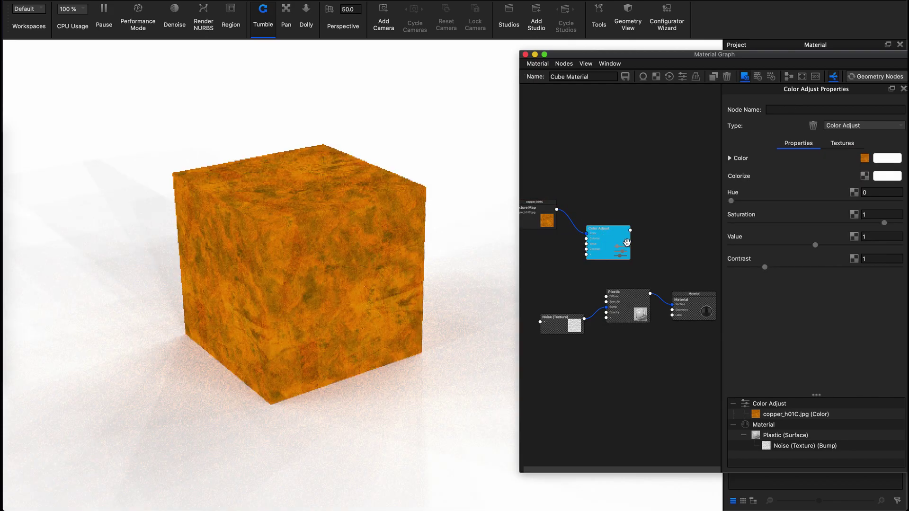
{"action": "left_click_drag", "start_coordinate": [884, 222], "coordinate": [731, 223]}
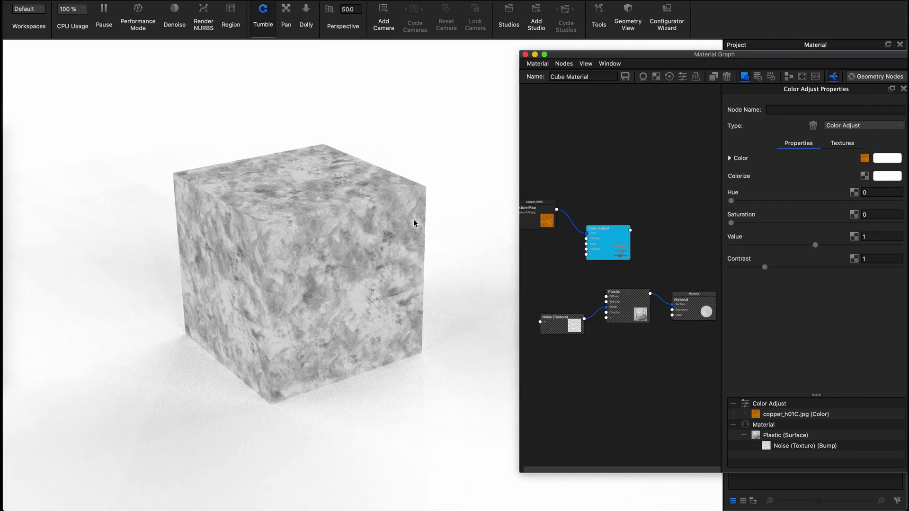
{"action": "left_click", "coordinate": [582, 209]}
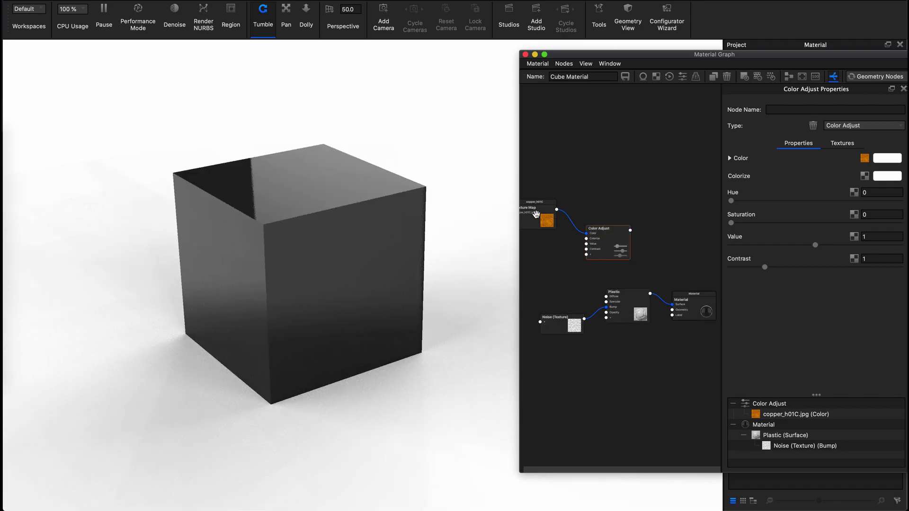
{"action": "left_click", "coordinate": [535, 214]}
{"action": "left_click", "coordinate": [875, 253]}
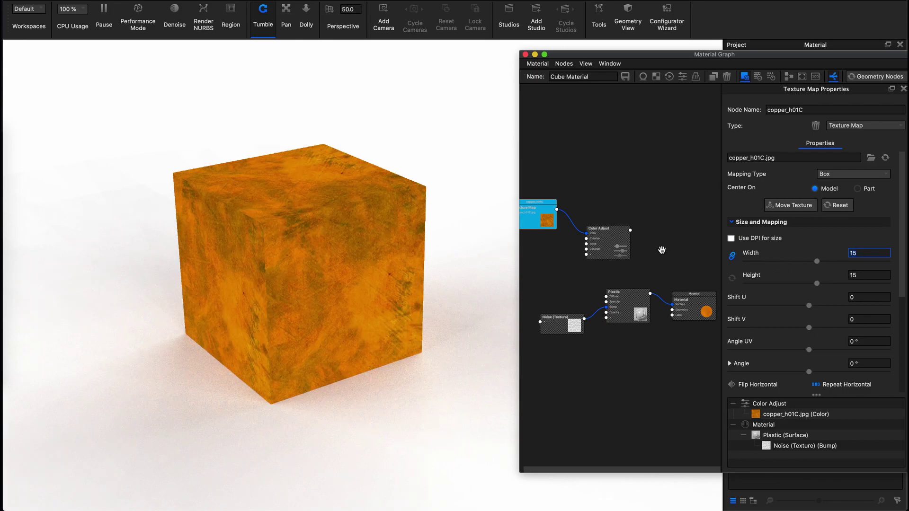
- Connect Color Adjust's output to the Plastic's Specular and auto-arrange the graph horizontally
{"action": "left_click", "coordinate": [647, 238]}
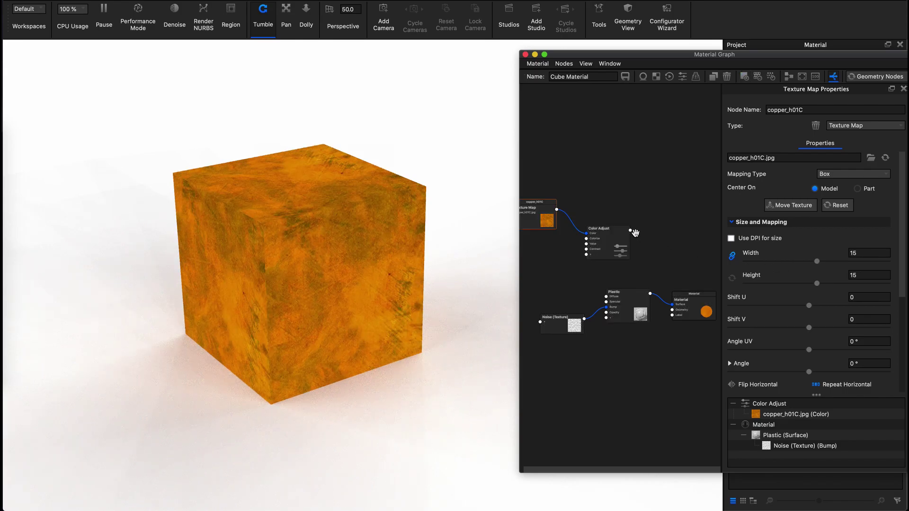
{"action": "left_click_drag", "start_coordinate": [635, 233], "coordinate": [602, 233]}
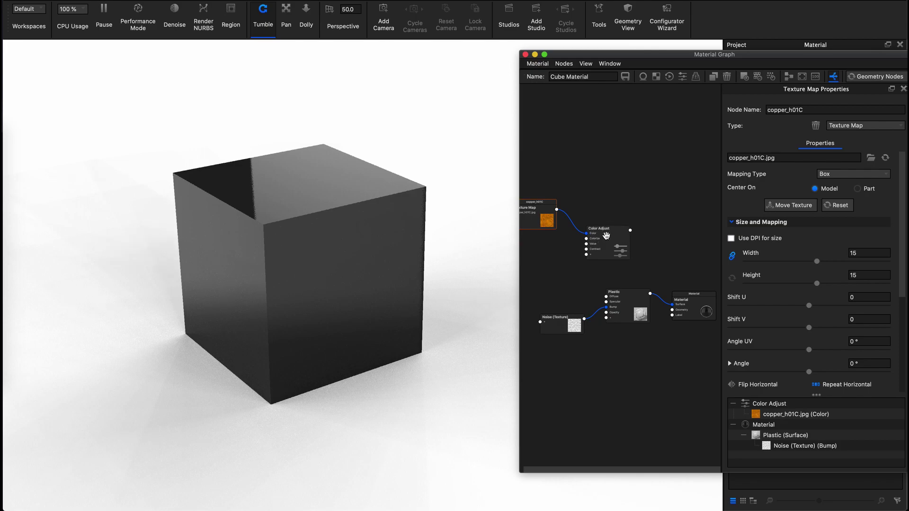
{"action": "left_click_drag", "start_coordinate": [630, 234], "coordinate": [606, 301]}
{"action": "mouse_move", "coordinate": [290, 259]}
{"action": "left_mouse_down"}
{"action": "mouse_move", "coordinate": [366, 251]}
{"action": "mouse_move", "coordinate": [367, 239]}
{"action": "mouse_move", "coordinate": [312, 223]}
{"action": "mouse_move", "coordinate": [304, 193]}
{"action": "mouse_move", "coordinate": [321, 175]}
{"action": "left_mouse_up"}
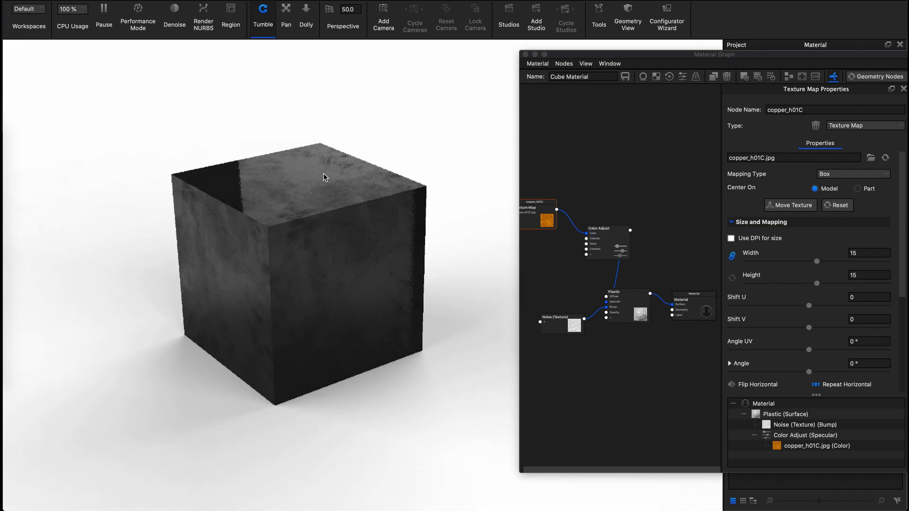
{"action": "mouse_move", "coordinate": [331, 228]}
{"action": "left_mouse_down"}
{"action": "mouse_move", "coordinate": [314, 208]}
{"action": "mouse_move", "coordinate": [335, 219]}
{"action": "mouse_move", "coordinate": [340, 251]}
{"action": "mouse_move", "coordinate": [310, 276]}
{"action": "mouse_move", "coordinate": [392, 278]}
{"action": "mouse_move", "coordinate": [330, 277]}
{"action": "mouse_move", "coordinate": [331, 266]}
{"action": "left_mouse_up"}
{"action": "left_click_drag", "start_coordinate": [607, 240], "coordinate": [590, 222]}
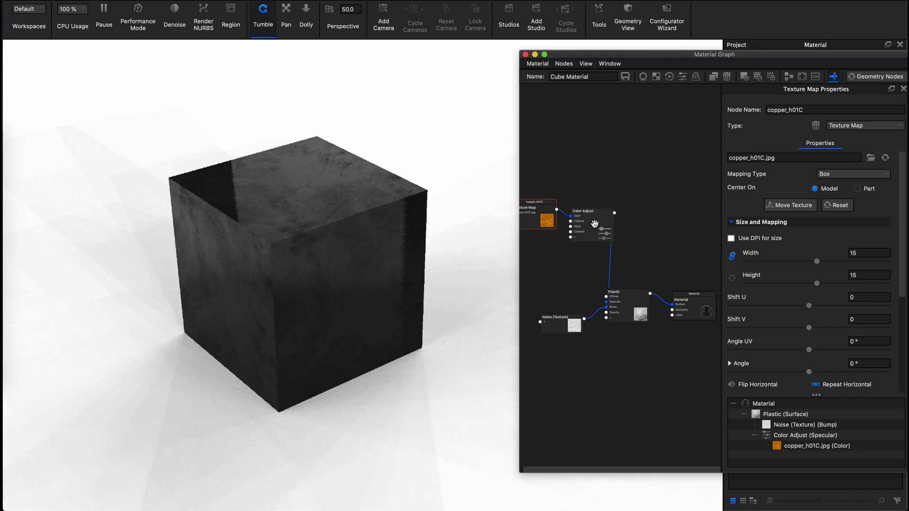
{"action": "left_click", "coordinate": [788, 78]}
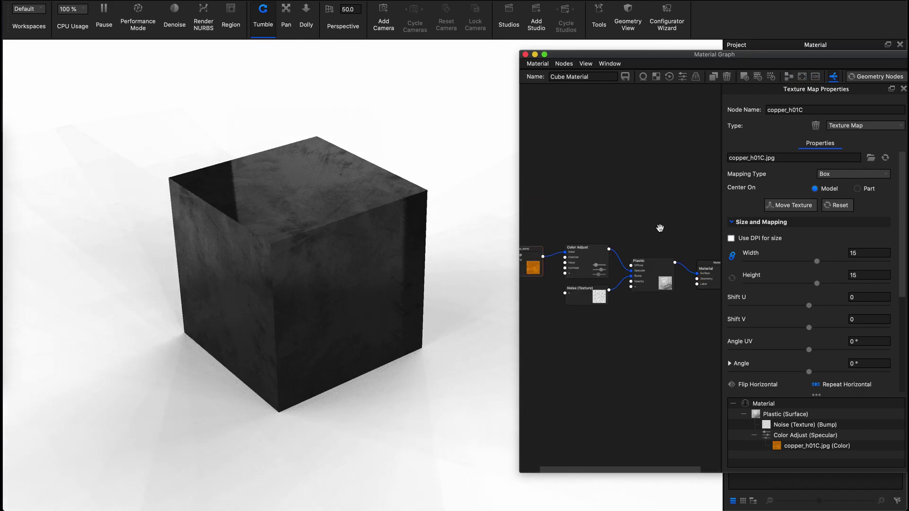
- Insert a Color To Number node on the Color Adjust–Specular wire and move it up
{"action": "left_click", "coordinate": [619, 258]}
{"action": "right_click", "coordinate": [619, 258]}
{"action": "mouse_move", "coordinate": [641, 285]}
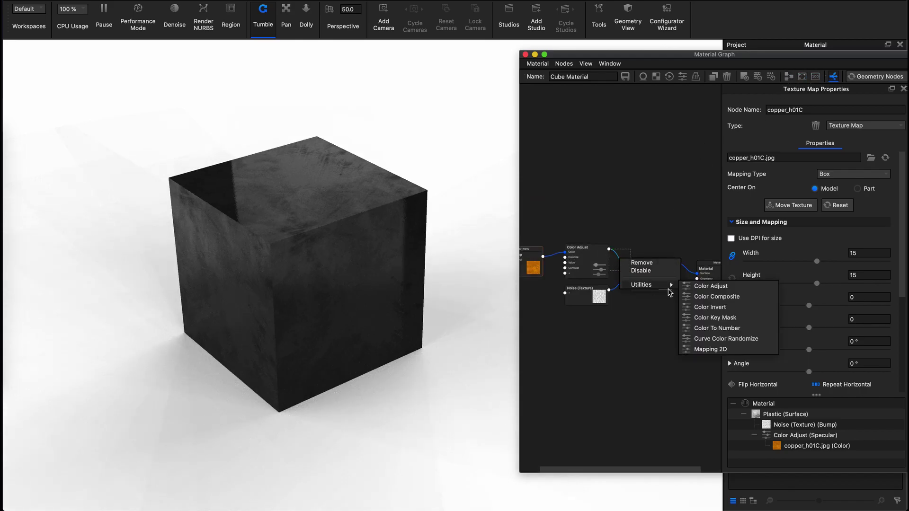
{"action": "left_click", "coordinate": [722, 328]}
{"action": "left_click_drag", "start_coordinate": [626, 263], "coordinate": [627, 216]}
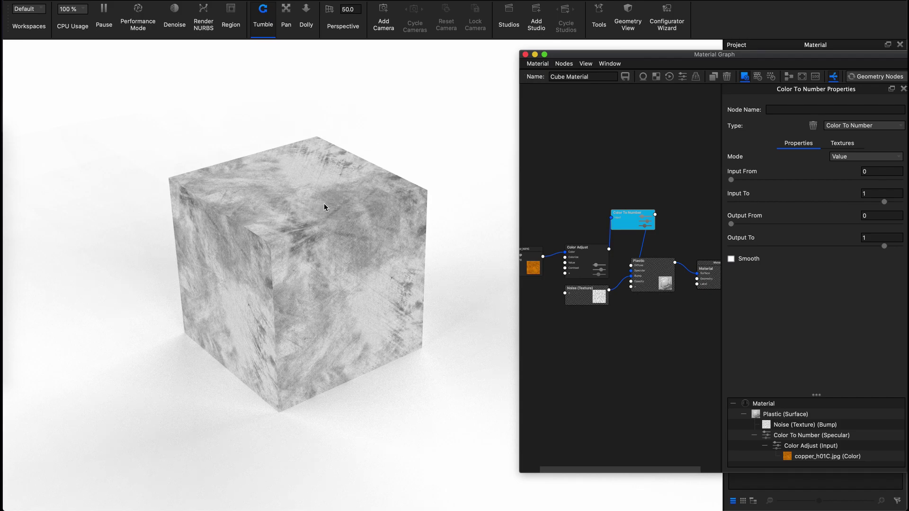
- Set Color To Number's output range to 0.694–0.935 and view the full material on the cube
{"action": "left_click_drag", "start_coordinate": [731, 224], "coordinate": [752, 225]}
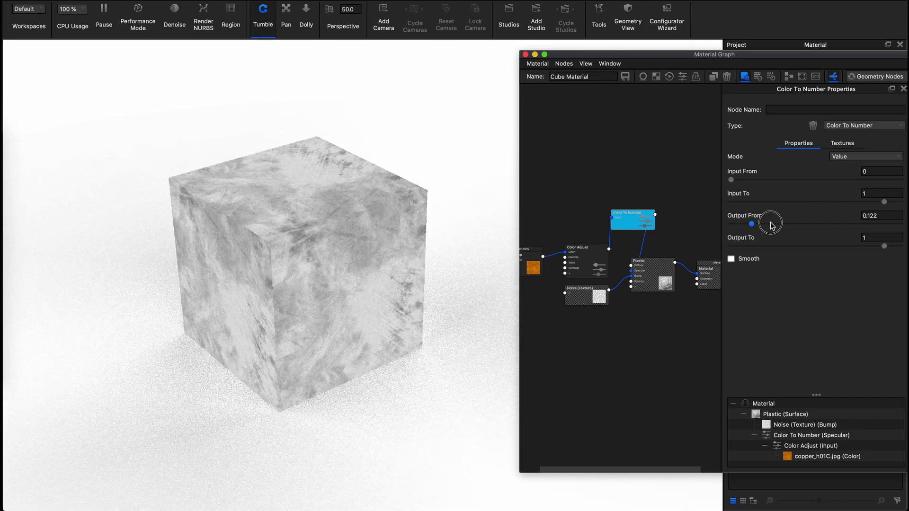
{"action": "mouse_move", "coordinate": [768, 225]}
{"action": "left_mouse_down"}
{"action": "mouse_move", "coordinate": [848, 226]}
{"action": "mouse_move", "coordinate": [874, 246]}
{"action": "left_mouse_up"}
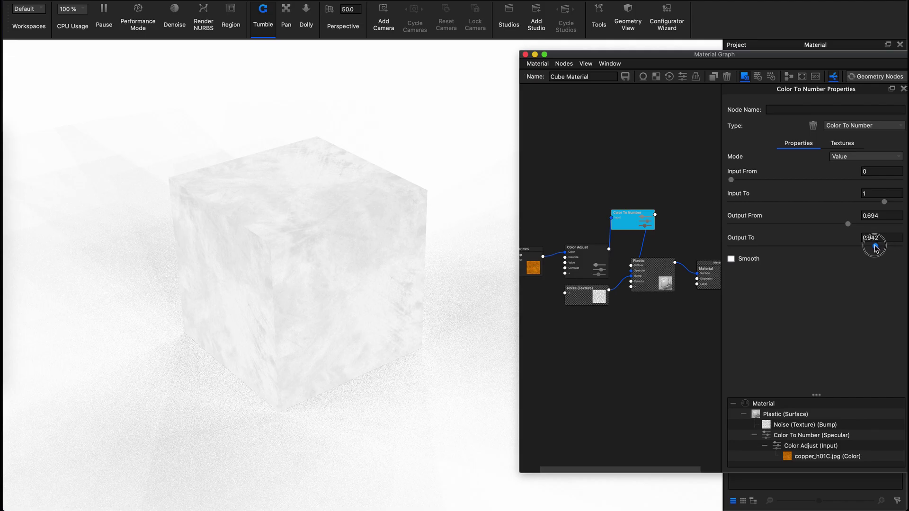
{"action": "left_click", "coordinate": [629, 221]}
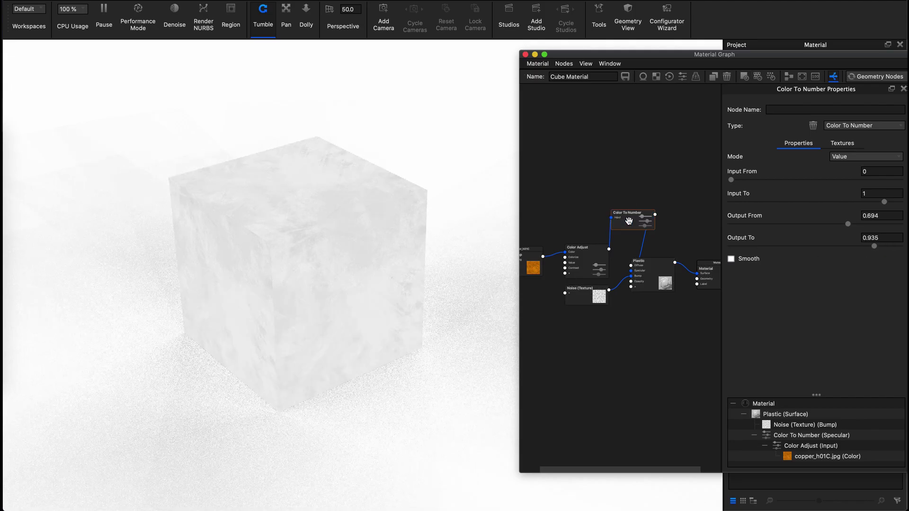
{"action": "left_click", "coordinate": [290, 237]}
{"action": "mouse_move", "coordinate": [290, 237]}
{"action": "left_mouse_down"}
{"action": "mouse_move", "coordinate": [330, 216]}
{"action": "mouse_move", "coordinate": [310, 172]}
{"action": "mouse_move", "coordinate": [285, 181]}
{"action": "mouse_move", "coordinate": [331, 170]}
{"action": "left_mouse_up"}
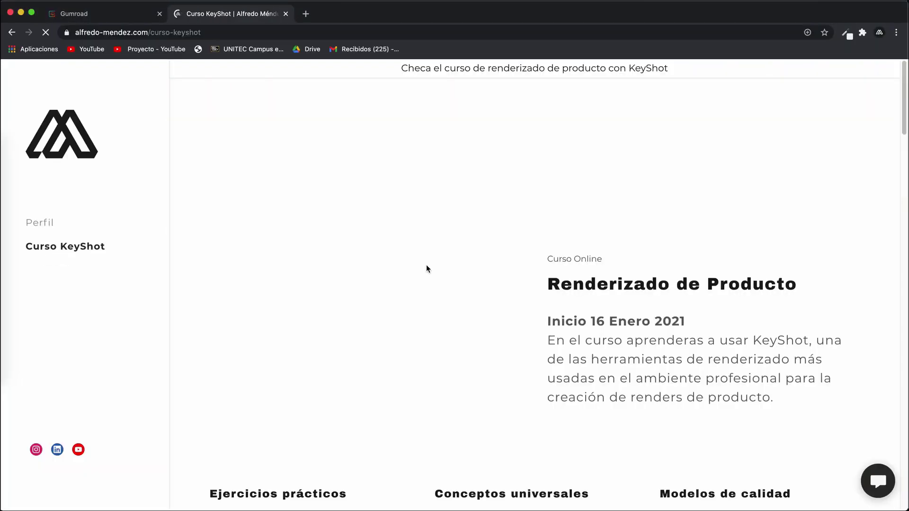
- Scroll down the KeyShot course page past the class list to the bottom
{"action": "scroll", "coordinate": [429, 265], "scroll_direction": "down", "scroll_amount": 5}
{"action": "scroll", "coordinate": [434, 268], "scroll_direction": "down", "scroll_amount": 8}
{"action": "scroll", "coordinate": [435, 271], "scroll_direction": "down", "scroll_amount": 8}
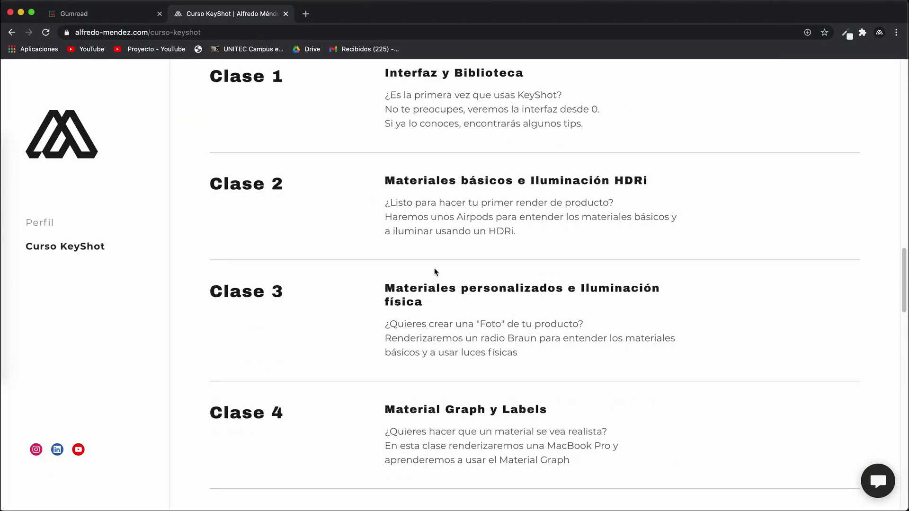
{"action": "scroll", "coordinate": [434, 271], "scroll_direction": "down", "scroll_amount": 10}
{"action": "scroll", "coordinate": [434, 271], "scroll_direction": "down", "scroll_amount": 10}
{"action": "scroll", "coordinate": [433, 271], "scroll_direction": "down", "scroll_amount": 3}
{"action": "scroll", "coordinate": [434, 272], "scroll_direction": "down", "scroll_amount": 2}
{"action": "scroll", "coordinate": [436, 272], "scroll_direction": "down", "scroll_amount": 5}
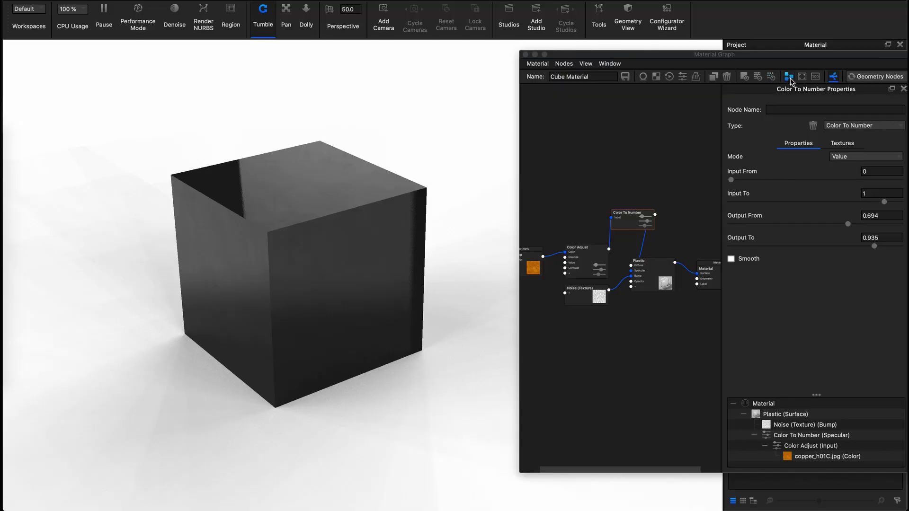
- Zoom out, move the Noise node below Color Adjust, and nudge the Plastic node right
{"action": "scroll", "coordinate": [615, 275], "scroll_direction": "down", "scroll_amount": 3}
{"action": "scroll", "coordinate": [620, 284], "scroll_direction": "down", "scroll_amount": 2}
{"action": "left_click_drag", "start_coordinate": [625, 292], "coordinate": [591, 295]}
{"action": "left_click_drag", "start_coordinate": [655, 283], "coordinate": [660, 286]}
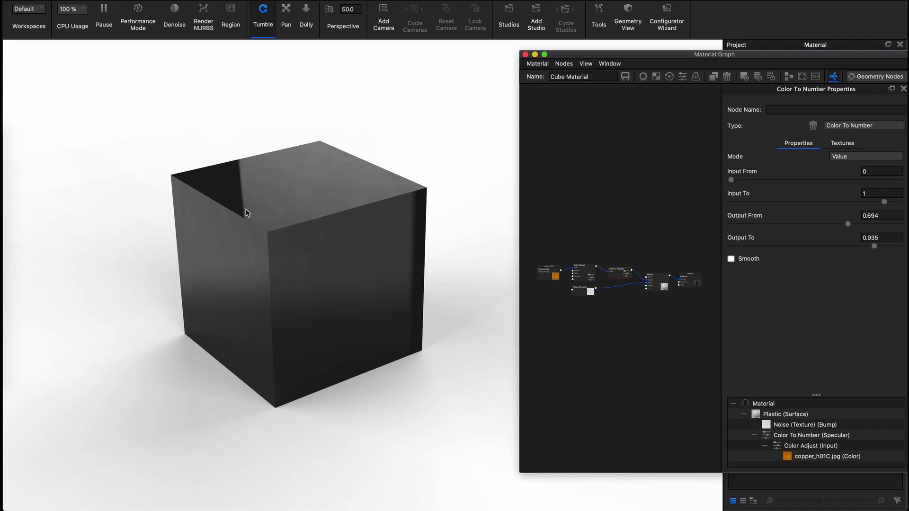
- Show the Library's Textures tab and replace the copper search with 'metal'
{"action": "left_click", "coordinate": [522, 297]}
{"action": "left_click", "coordinate": [168, 149]}
{"action": "key", "text": "l"}
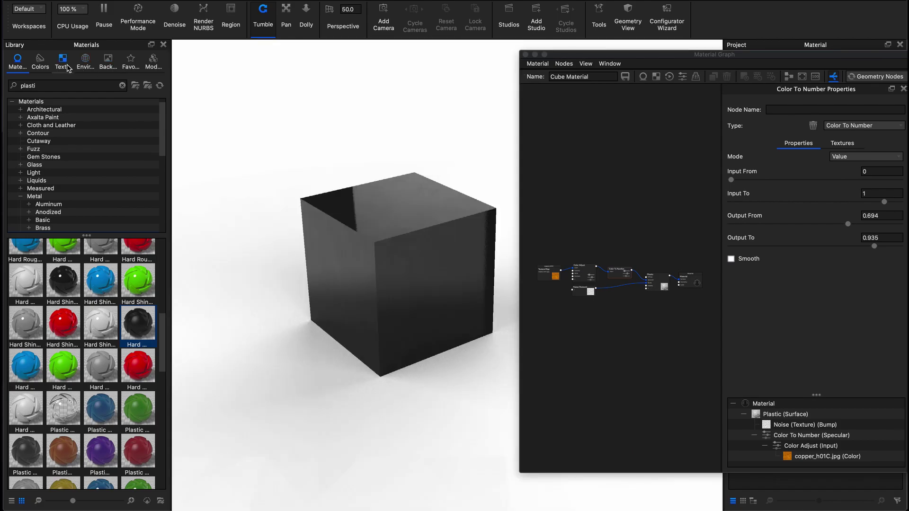
{"action": "left_click", "coordinate": [60, 65]}
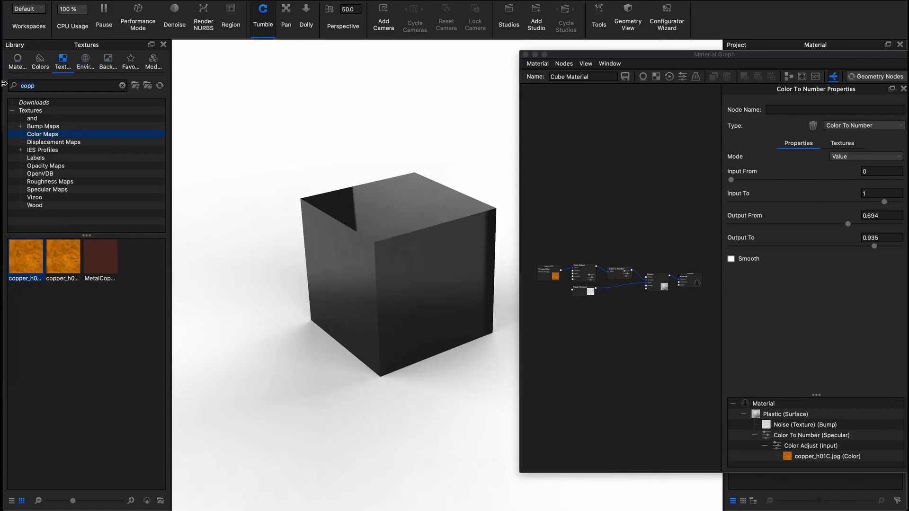
{"action": "key", "text": "BackSpace"}
{"action": "key", "text": "BackSpace"}
{"action": "key", "text": "BackSpace"}
{"action": "type", "text": "metal"}
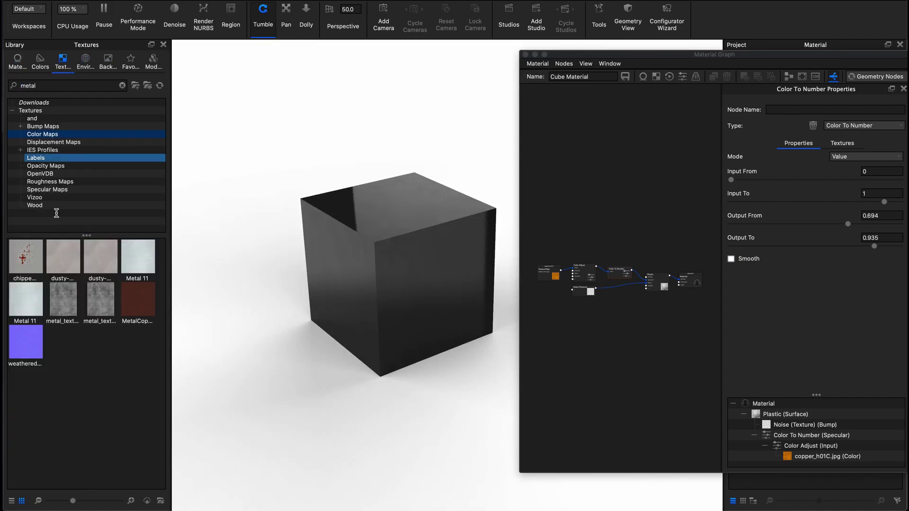
- Drag metal_texture.jpg from the results into the Cube Material graph
{"action": "left_click", "coordinate": [70, 312]}
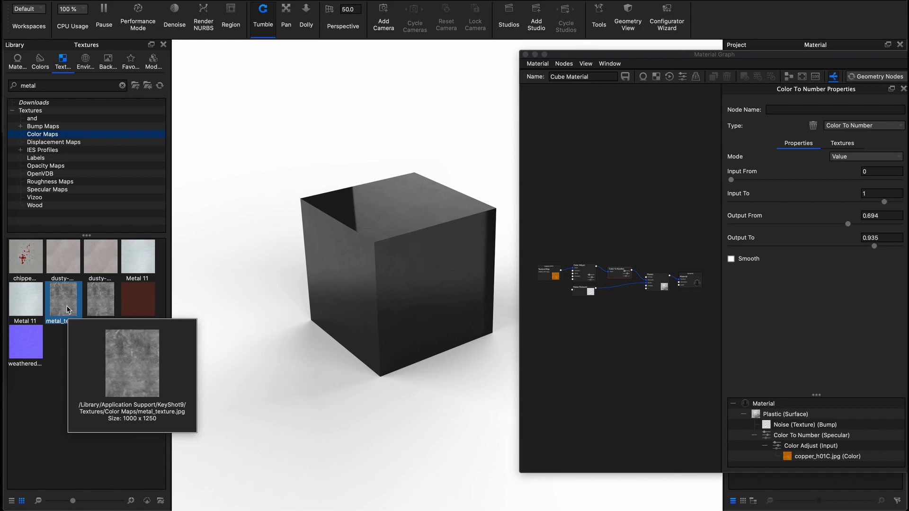
{"action": "mouse_move", "coordinate": [66, 306]}
{"action": "left_mouse_down"}
{"action": "mouse_move", "coordinate": [586, 176]}
{"action": "mouse_move", "coordinate": [589, 345]}
{"action": "mouse_move", "coordinate": [655, 288]}
{"action": "left_mouse_up"}
{"action": "scroll", "coordinate": [603, 319], "scroll_direction": "up", "scroll_amount": 2}
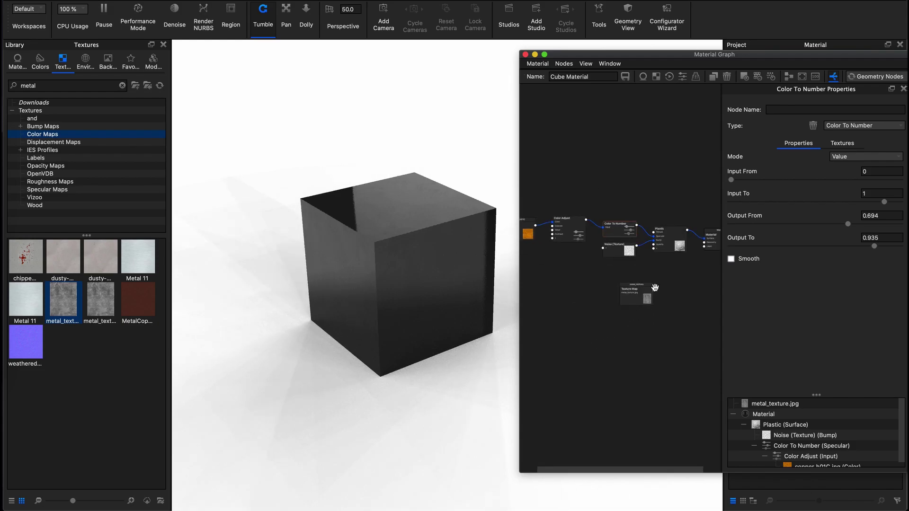
- Connect the metal_texture.jpg node to the Plastic node's Roughness input
{"action": "mouse_move", "coordinate": [654, 289]}
{"action": "scroll", "coordinate": [654, 296], "scroll_direction": "down", "scroll_amount": 2}
{"action": "scroll", "coordinate": [650, 280], "scroll_direction": "up", "scroll_amount": 3}
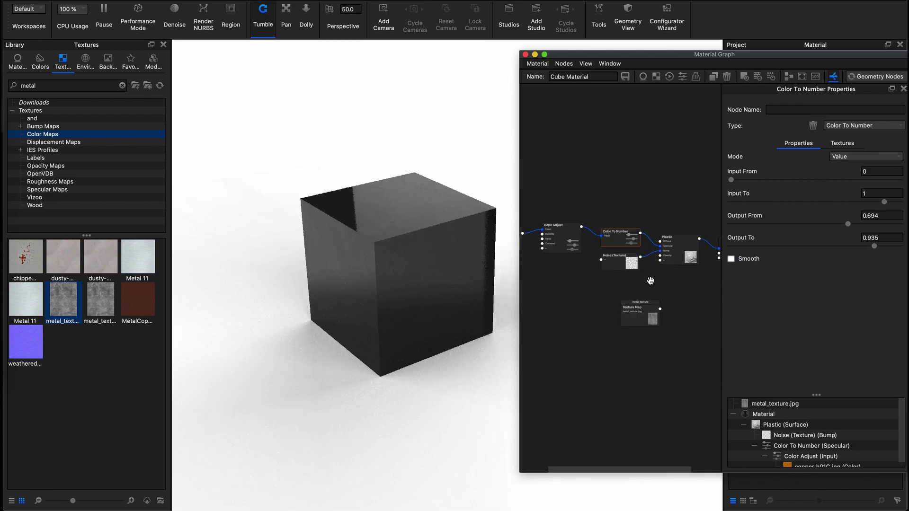
{"action": "scroll", "coordinate": [660, 277], "scroll_direction": "up", "scroll_amount": 2}
{"action": "left_click_drag", "start_coordinate": [681, 327], "coordinate": [636, 320]}
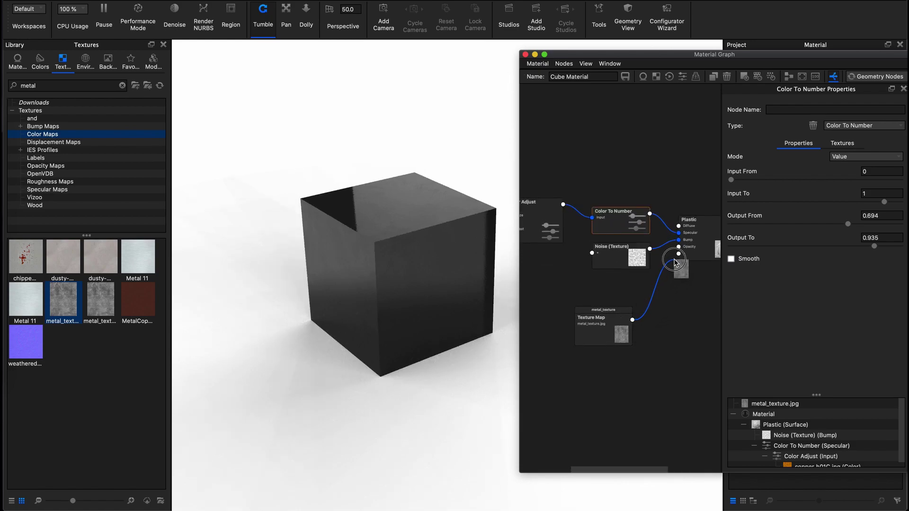
{"action": "left_click_drag", "start_coordinate": [629, 321], "coordinate": [679, 255]}
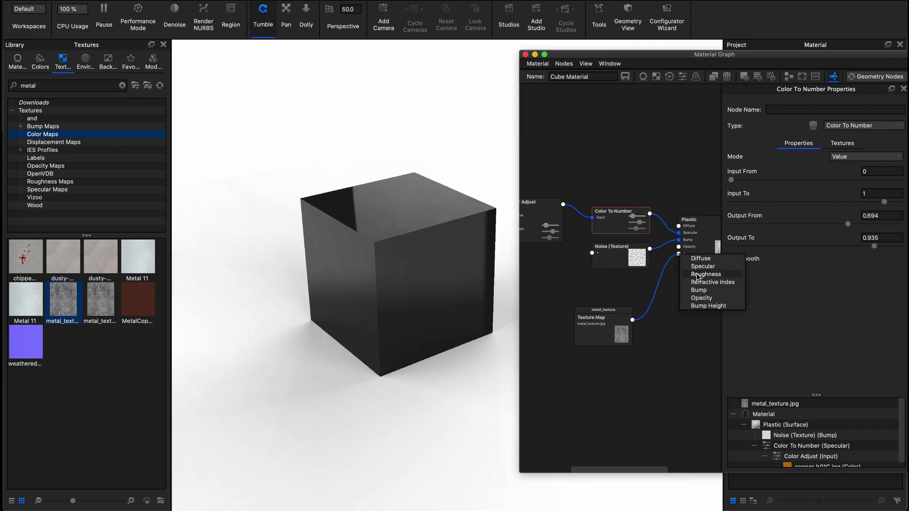
{"action": "left_click", "coordinate": [697, 275]}
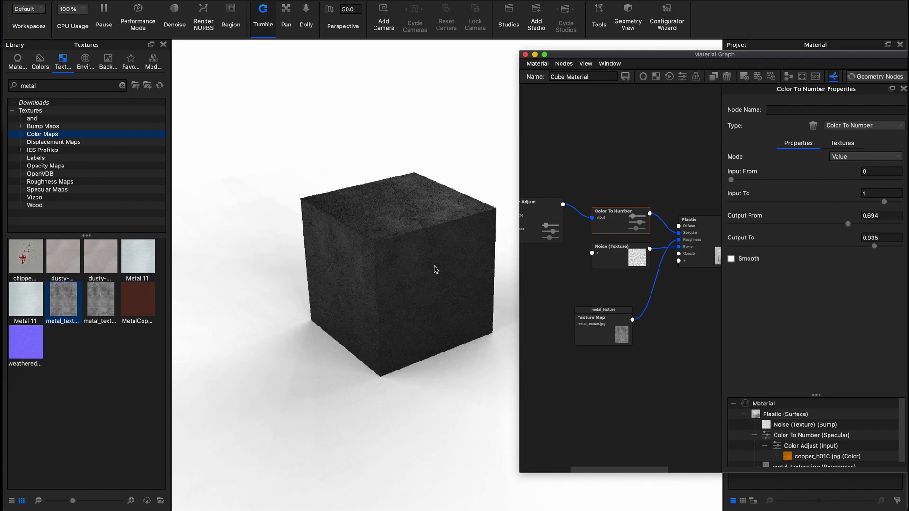
- Orbit and zoom to inspect the cube, then move the metal texture node up and left
{"action": "left_click_drag", "start_coordinate": [432, 267], "coordinate": [472, 260]}
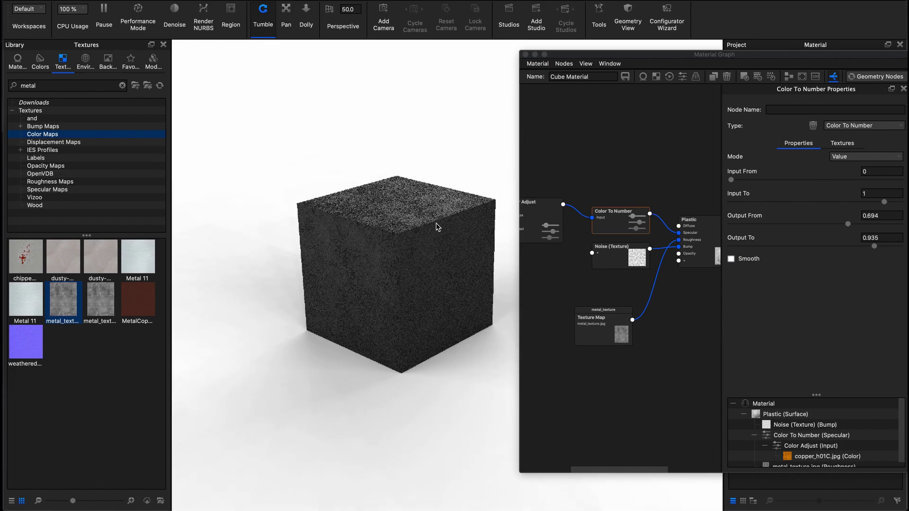
{"action": "scroll", "coordinate": [412, 174], "scroll_direction": "up", "scroll_amount": 5}
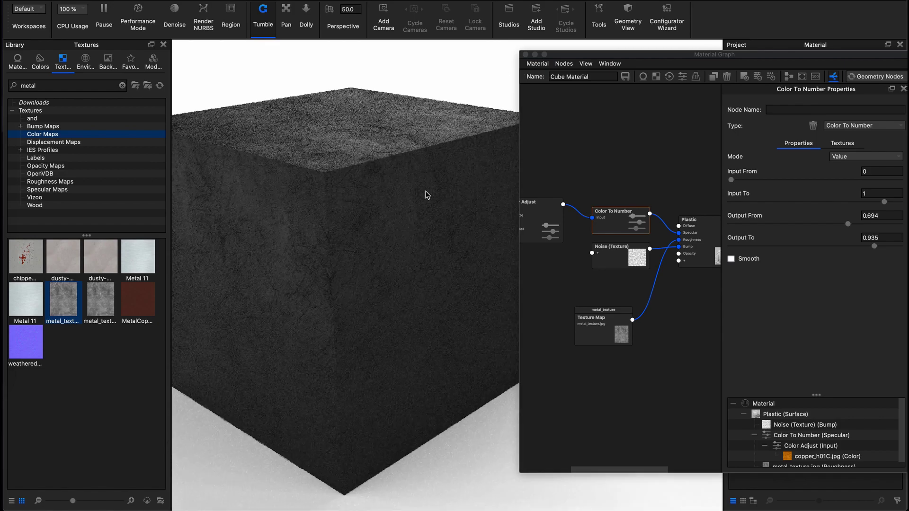
{"action": "scroll", "coordinate": [426, 197], "scroll_direction": "down", "scroll_amount": 5}
{"action": "left_click_drag", "start_coordinate": [586, 319], "coordinate": [557, 314]}
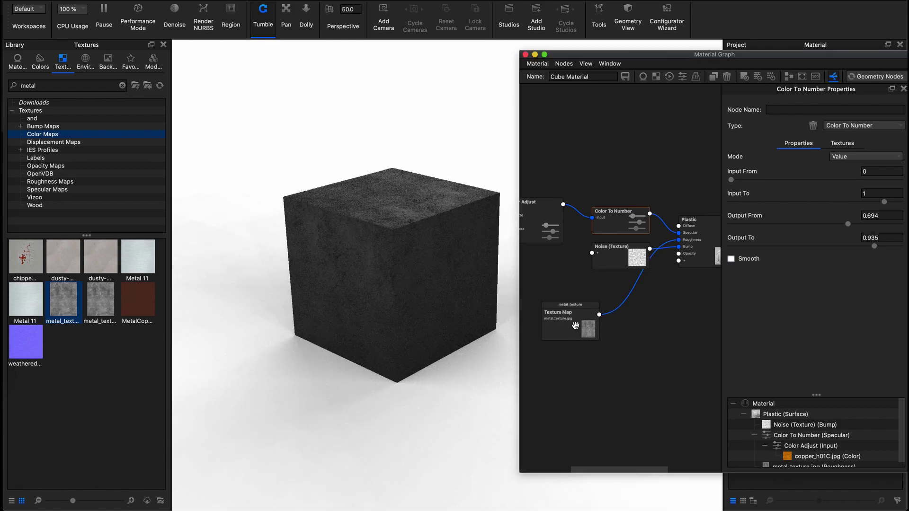
{"action": "left_click", "coordinate": [575, 324]}
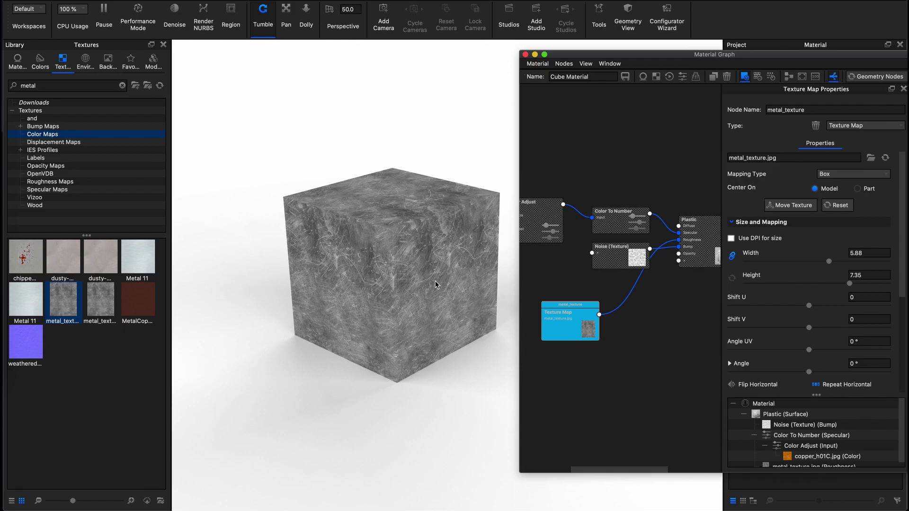
- Nudge the metal texture node and select its wire into Plastic's Roughness
{"action": "left_click_drag", "start_coordinate": [558, 327], "coordinate": [551, 329]}
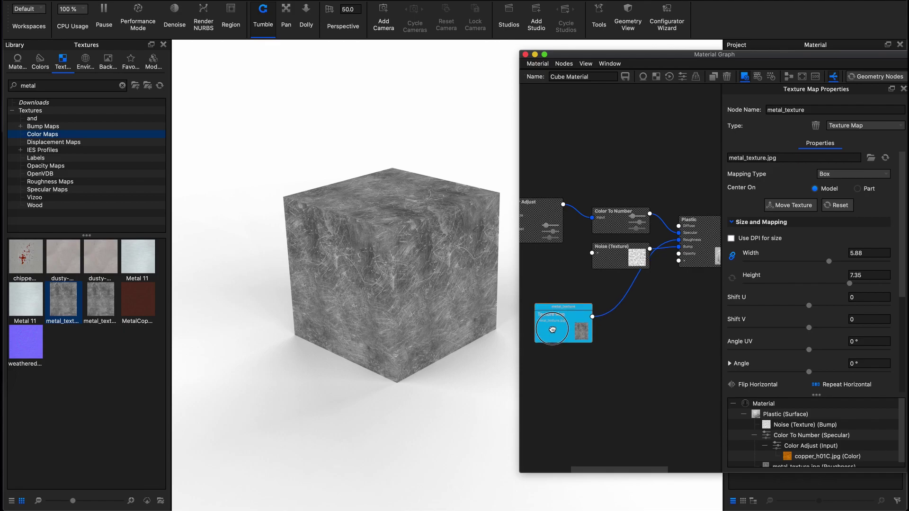
{"action": "left_click_drag", "start_coordinate": [611, 317], "coordinate": [615, 312]}
{"action": "left_click", "coordinate": [616, 308]}
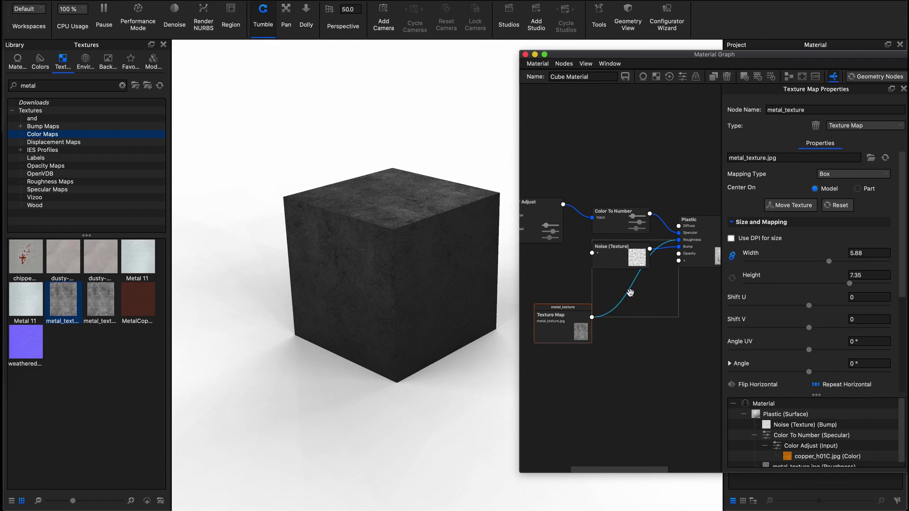
- Insert a Utilities > Color To Number node on the roughness wire
{"action": "right_click", "coordinate": [629, 292]}
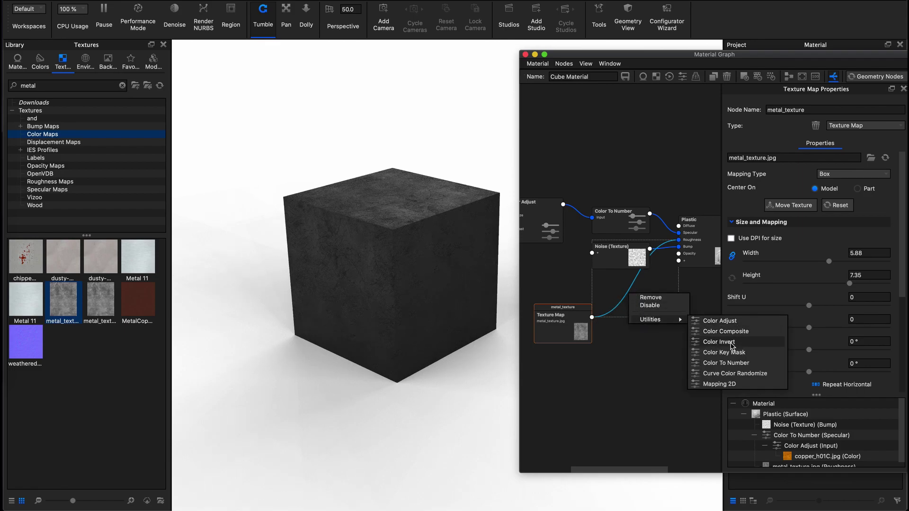
{"action": "left_click", "coordinate": [725, 363]}
{"action": "left_click", "coordinate": [639, 315]}
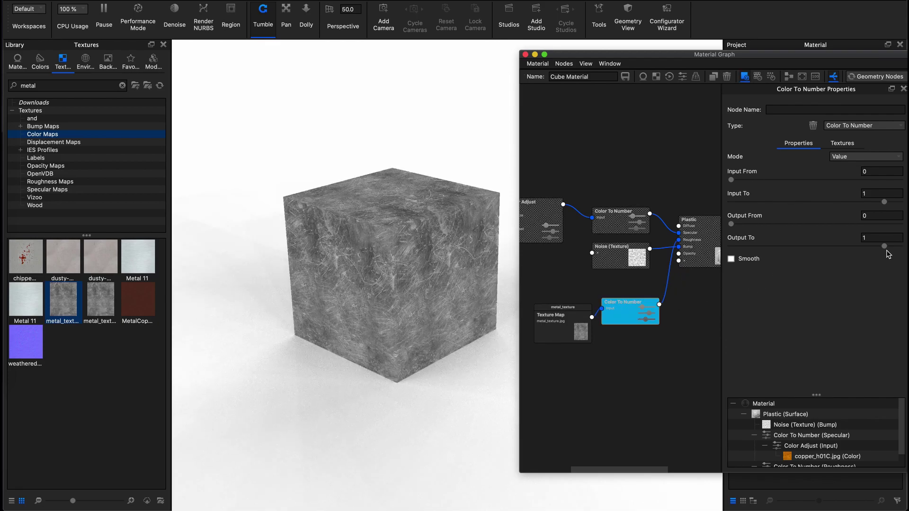
- Set the Color To Number node's Output To value to 0.05
{"action": "mouse_move", "coordinate": [884, 247]}
{"action": "left_mouse_down"}
{"action": "mouse_move", "coordinate": [742, 249]}
{"action": "mouse_move", "coordinate": [757, 246]}
{"action": "left_mouse_up"}
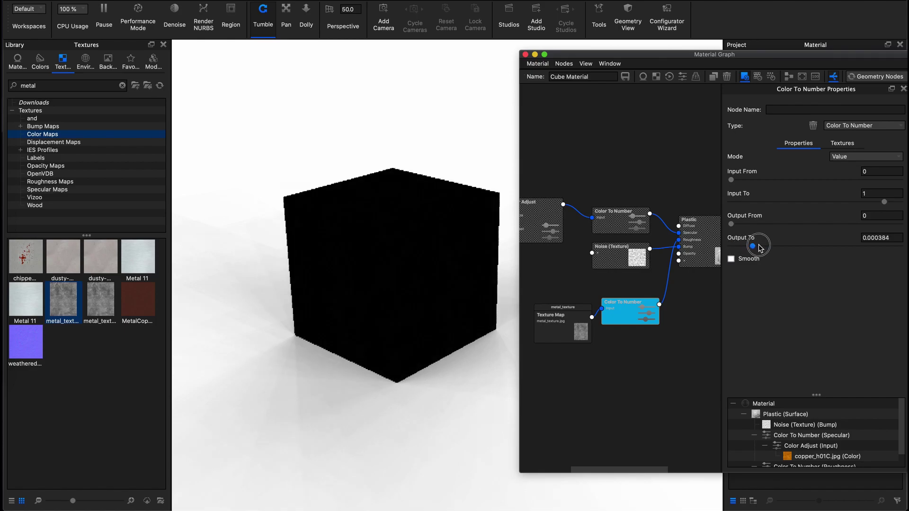
{"action": "left_click", "coordinate": [881, 237]}
{"action": "type", "text": "0.1"}
{"action": "key", "text": "Return"}
{"action": "left_click", "coordinate": [869, 238]}
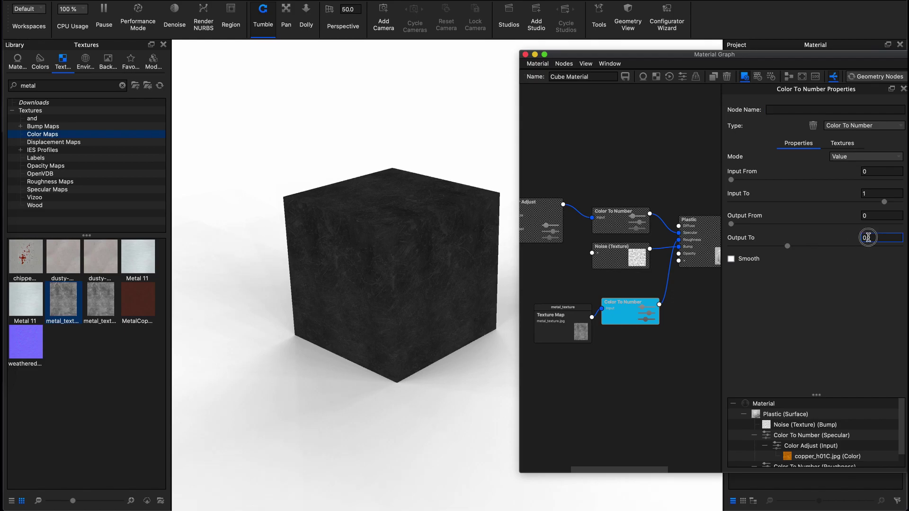
{"action": "type", "text": "05"}
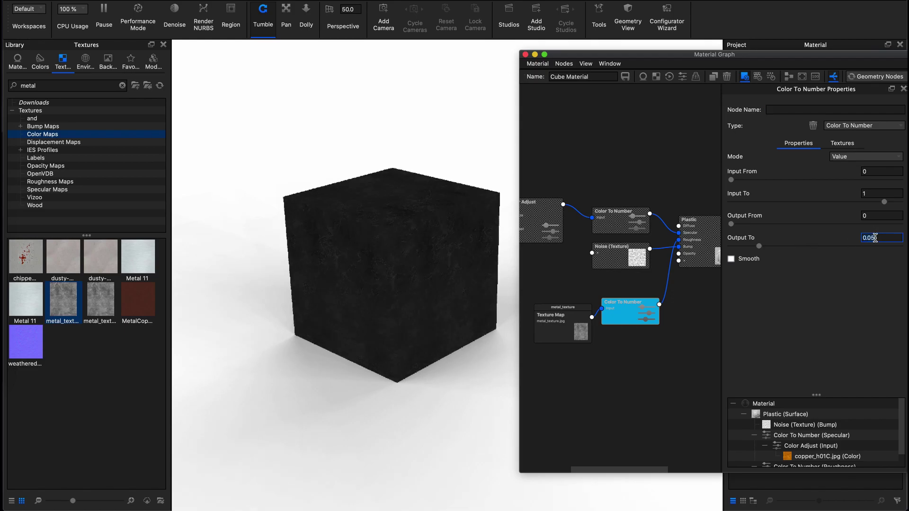
{"action": "left_click", "coordinate": [617, 325]}
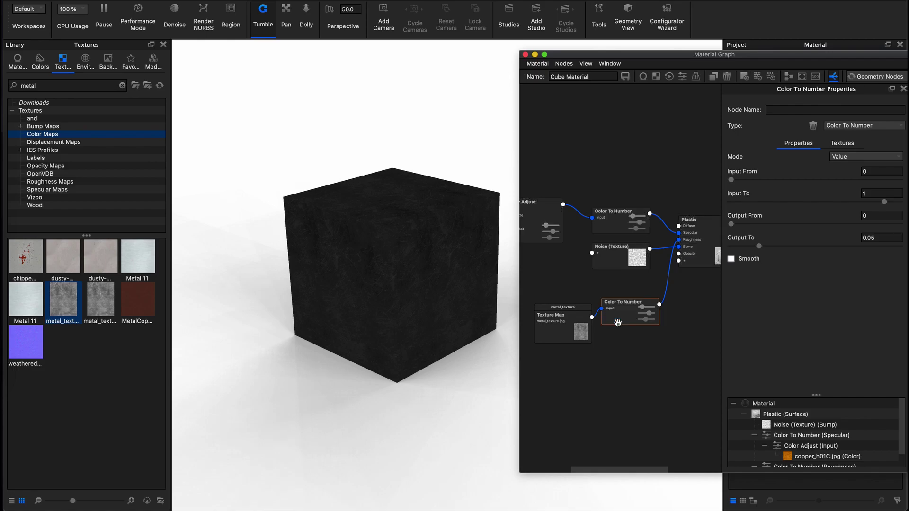
- Orbit and zoom around the now glossier cube, then close the Material Graph
{"action": "mouse_move", "coordinate": [464, 265]}
{"action": "left_mouse_down"}
{"action": "mouse_move", "coordinate": [418, 286]}
{"action": "mouse_move", "coordinate": [355, 271]}
{"action": "mouse_move", "coordinate": [420, 252]}
{"action": "mouse_move", "coordinate": [454, 203]}
{"action": "left_mouse_up"}
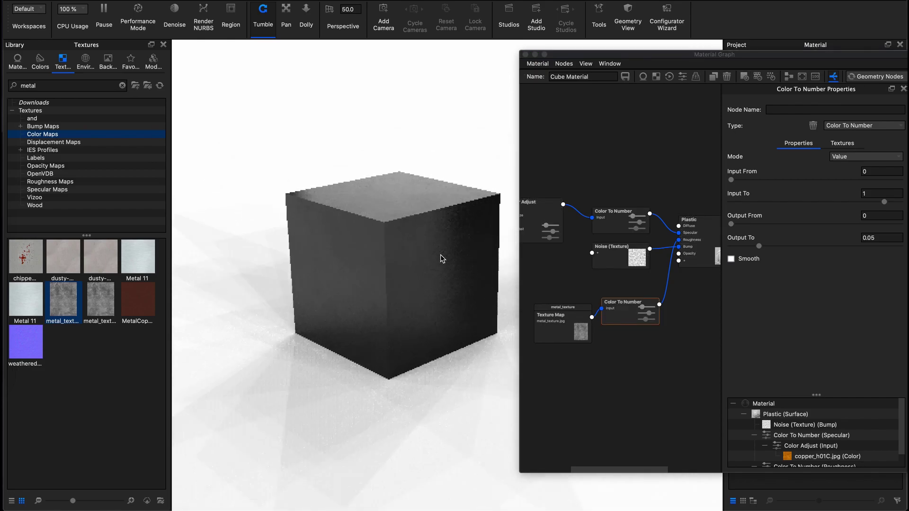
{"action": "mouse_move", "coordinate": [425, 259]}
{"action": "left_mouse_down"}
{"action": "mouse_move", "coordinate": [395, 260]}
{"action": "mouse_move", "coordinate": [372, 201]}
{"action": "mouse_move", "coordinate": [372, 256]}
{"action": "left_mouse_up"}
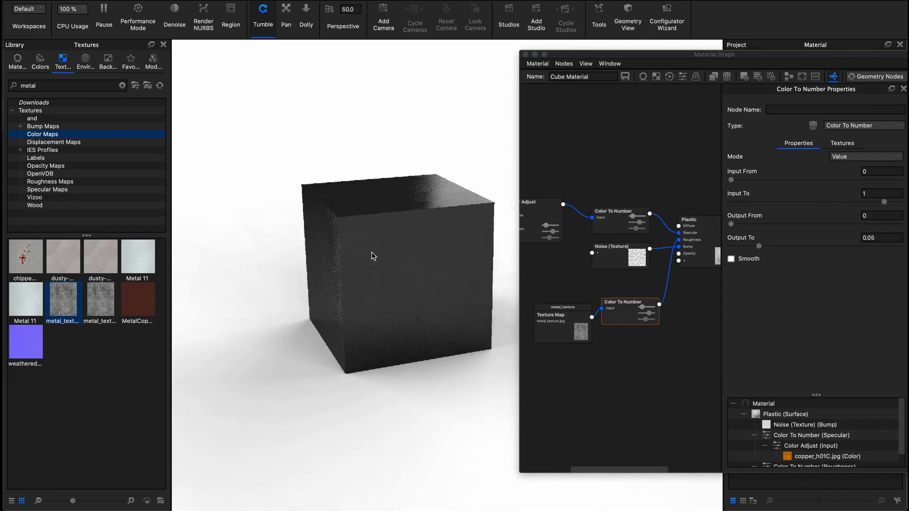
{"action": "scroll", "coordinate": [435, 264], "scroll_direction": "up", "scroll_amount": 5}
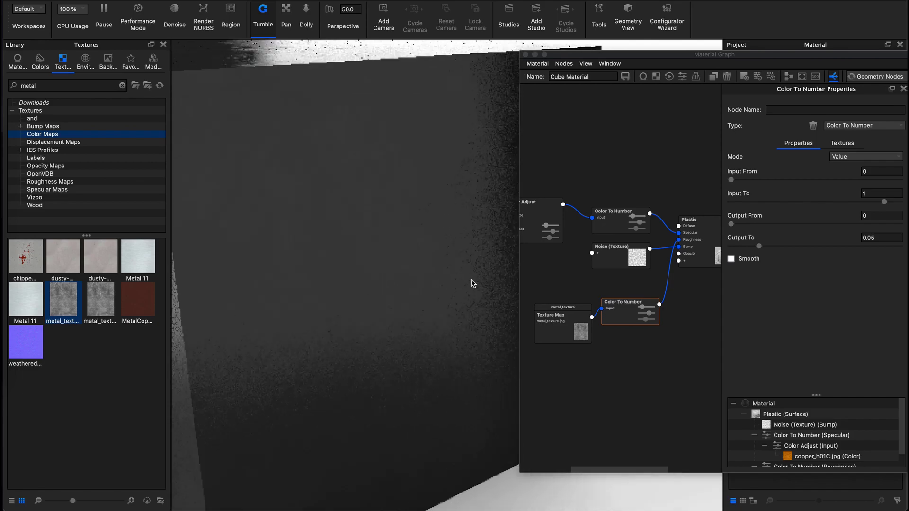
{"action": "scroll", "coordinate": [435, 270], "scroll_direction": "down", "scroll_amount": 3}
{"action": "scroll", "coordinate": [417, 265], "scroll_direction": "down", "scroll_amount": 3}
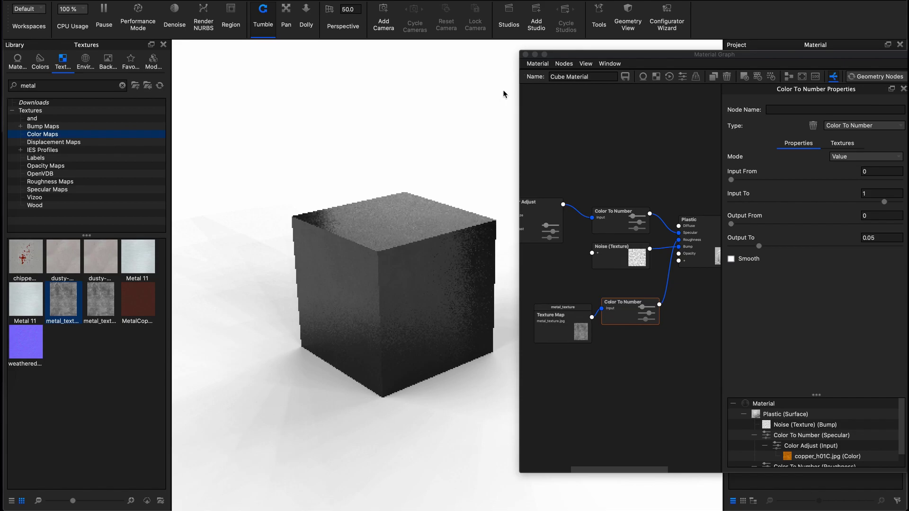
{"action": "left_click", "coordinate": [534, 55]}
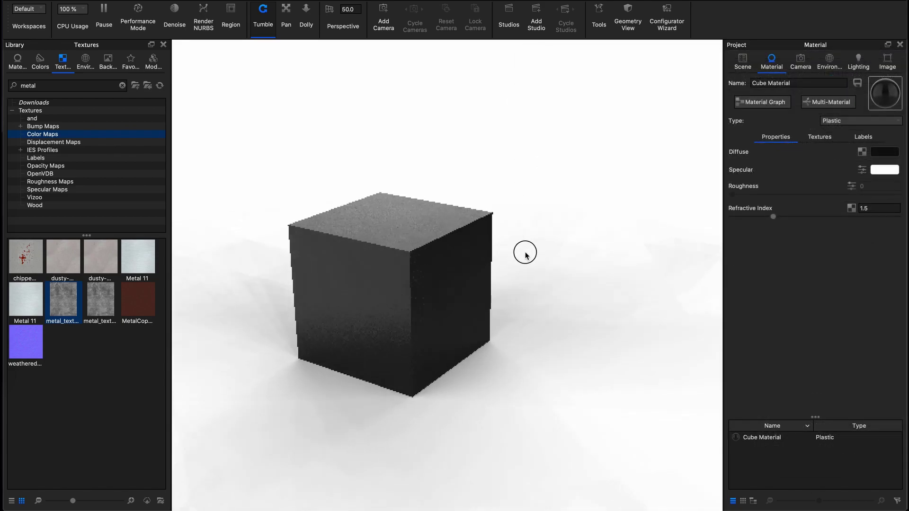
- Orbit the cube to review its render from the top and another angle
{"action": "left_click_drag", "start_coordinate": [459, 265], "coordinate": [440, 255]}
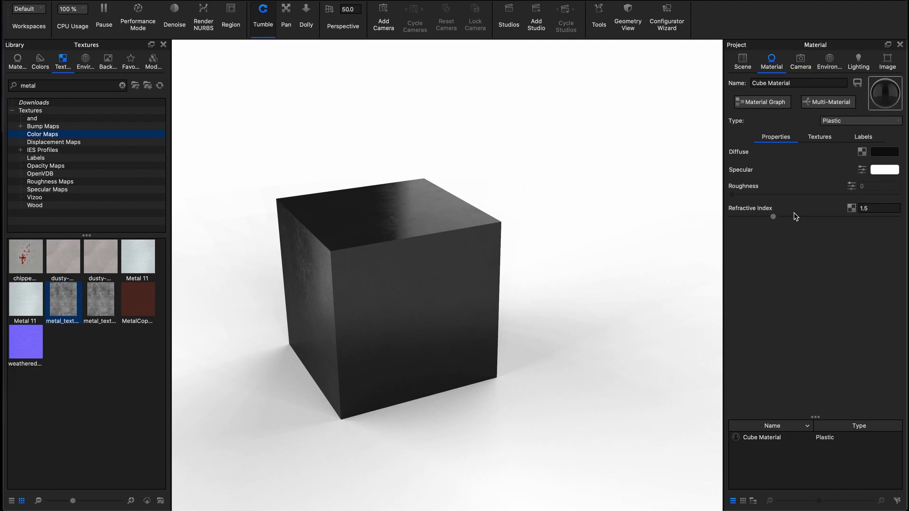
{"action": "left_click_drag", "start_coordinate": [455, 286], "coordinate": [418, 288]}
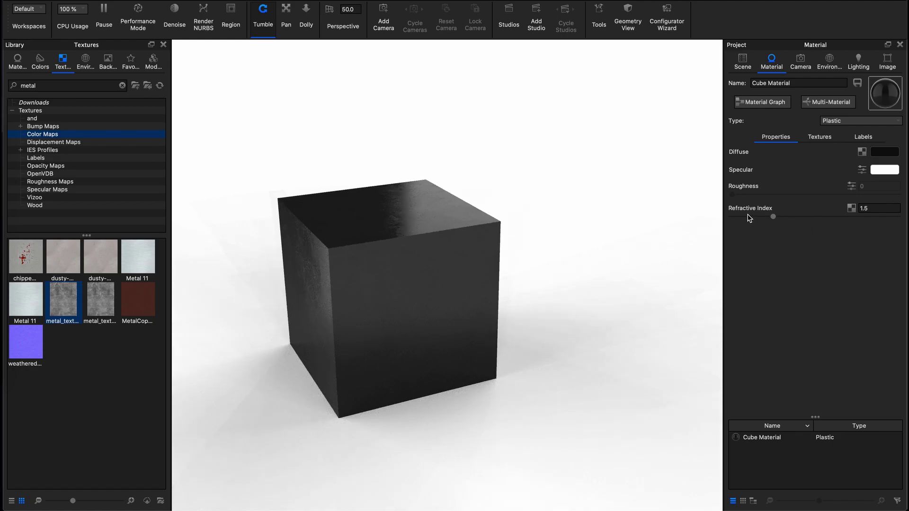
{"action": "key", "text": "ctrl+Up"}
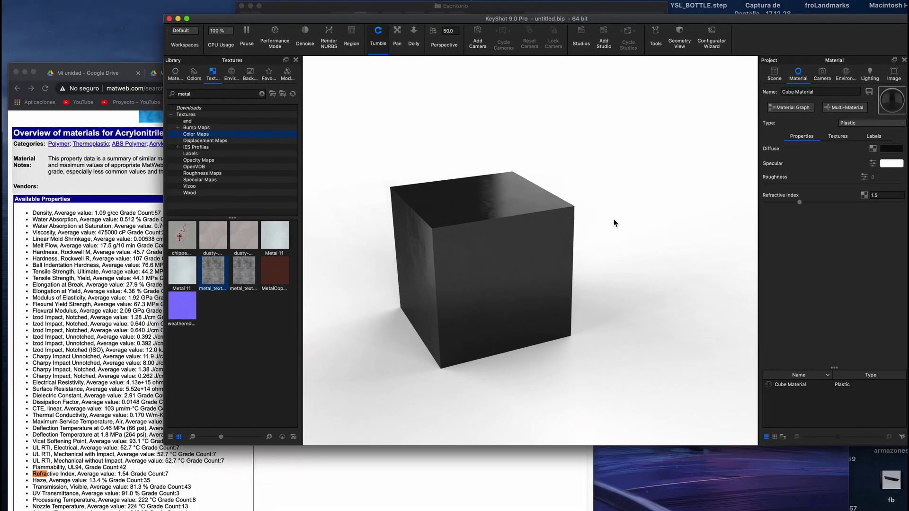
- Locate the 1.54 refractive index line on MatWeb's ABS datasheet, then return to KeyShot
{"action": "left_click", "coordinate": [497, 229]}
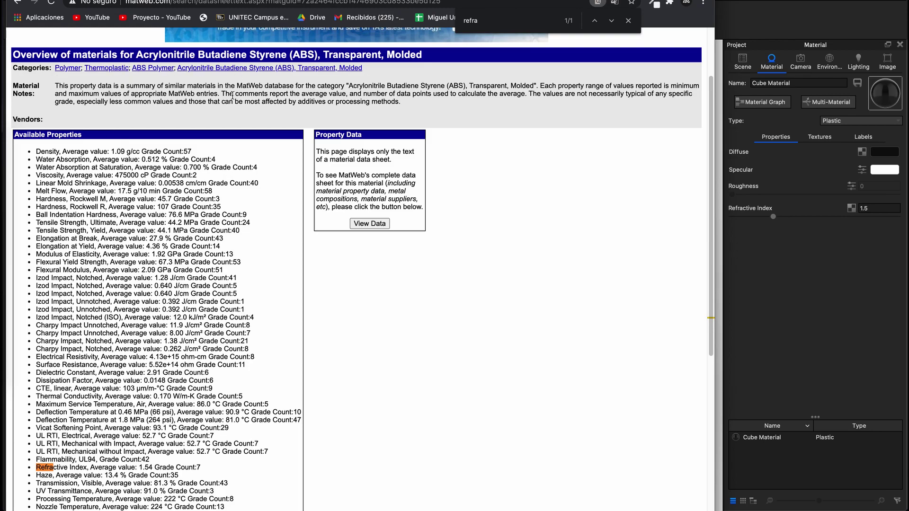
{"action": "scroll", "coordinate": [237, 251], "scroll_direction": "down", "scroll_amount": 2}
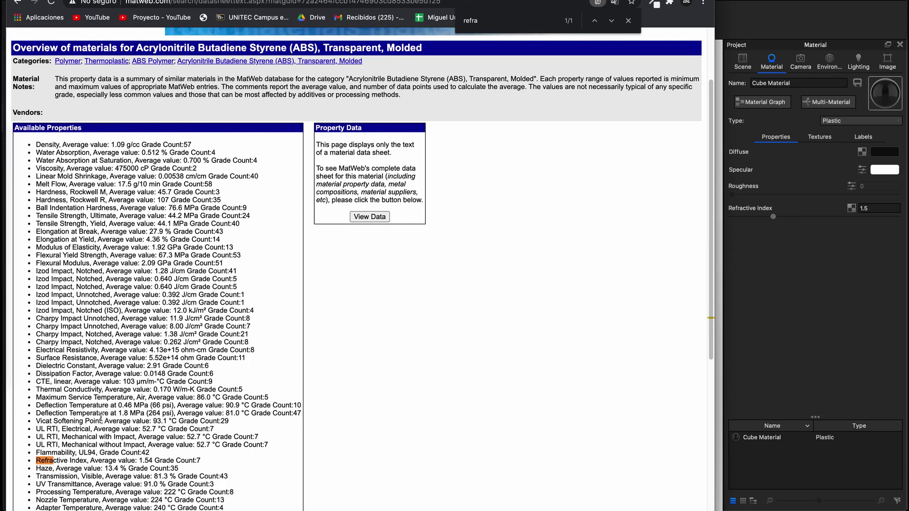
{"action": "scroll", "coordinate": [104, 415], "scroll_direction": "down", "scroll_amount": 1}
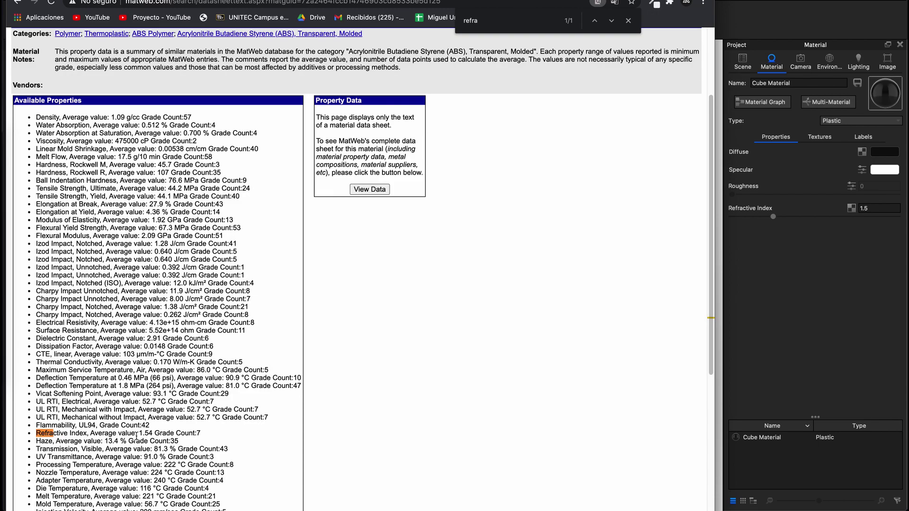
{"action": "left_click", "coordinate": [791, 286]}
- Enter 1.54 as the refractive index and orbit the cube to check the glossy plastic
{"action": "left_click", "coordinate": [883, 208]}
{"action": "type", "text": "4"}
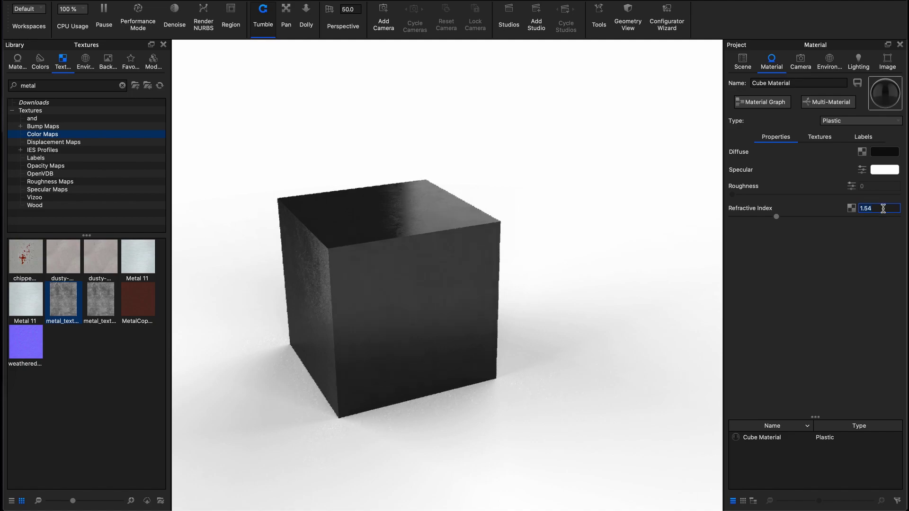
{"action": "left_click_drag", "start_coordinate": [467, 321], "coordinate": [528, 312]}
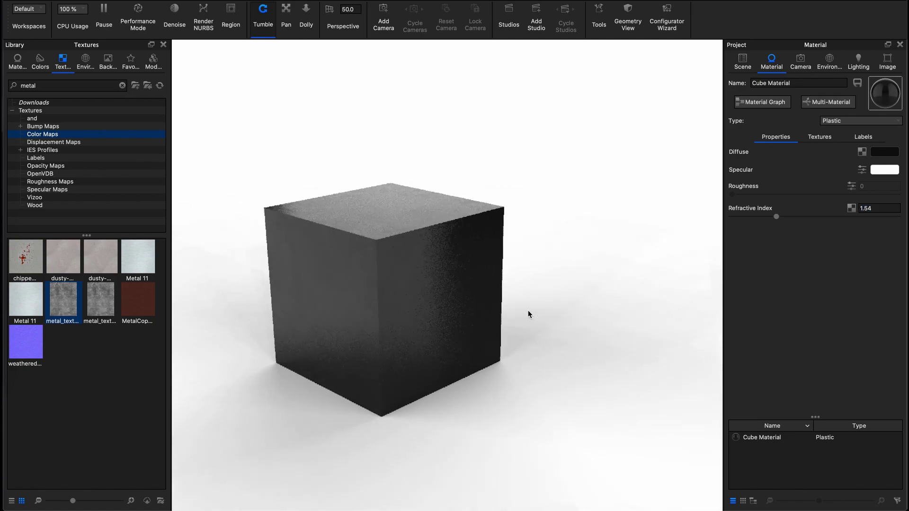
{"action": "mouse_move", "coordinate": [525, 306]}
{"action": "left_mouse_down"}
{"action": "mouse_move", "coordinate": [527, 319]}
{"action": "mouse_move", "coordinate": [484, 331]}
{"action": "mouse_move", "coordinate": [465, 322]}
{"action": "left_mouse_up"}
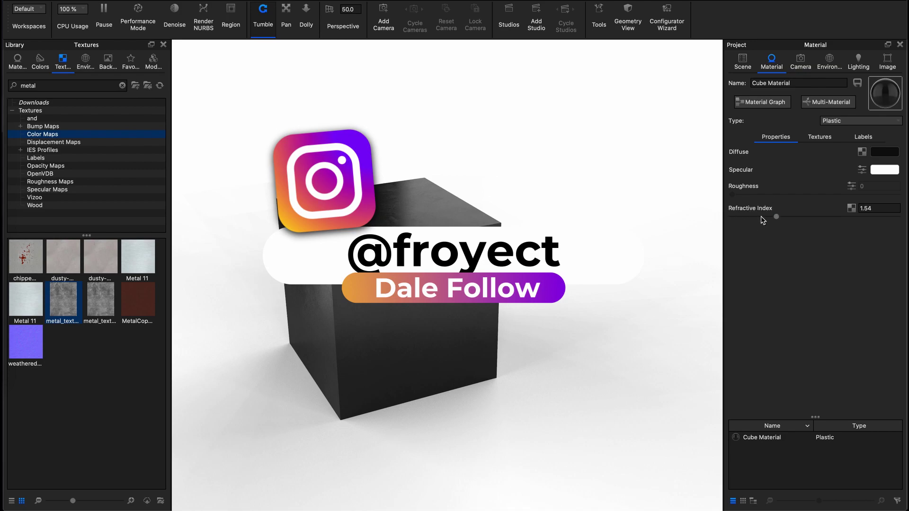
{"action": "mouse_move", "coordinate": [536, 294]}
{"action": "left_mouse_down"}
{"action": "mouse_move", "coordinate": [566, 288]}
{"action": "mouse_move", "coordinate": [558, 292]}
{"action": "mouse_move", "coordinate": [600, 308]}
{"action": "mouse_move", "coordinate": [473, 324]}
{"action": "mouse_move", "coordinate": [564, 325]}
{"action": "mouse_move", "coordinate": [450, 334]}
{"action": "mouse_move", "coordinate": [483, 339]}
{"action": "mouse_move", "coordinate": [408, 352]}
{"action": "mouse_move", "coordinate": [262, 341]}
{"action": "mouse_move", "coordinate": [442, 335]}
{"action": "mouse_move", "coordinate": [314, 338]}
{"action": "left_mouse_up"}
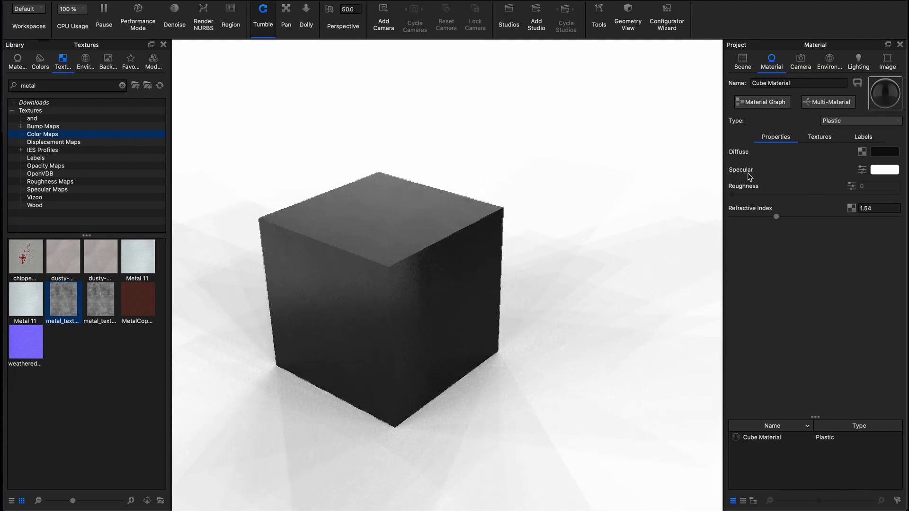
{"action": "mouse_move", "coordinate": [515, 238]}
{"action": "left_mouse_down"}
{"action": "mouse_move", "coordinate": [369, 264]}
{"action": "mouse_move", "coordinate": [435, 259]}
{"action": "mouse_move", "coordinate": [382, 251]}
{"action": "mouse_move", "coordinate": [411, 240]}
{"action": "mouse_move", "coordinate": [432, 256]}
{"action": "mouse_move", "coordinate": [370, 258]}
{"action": "mouse_move", "coordinate": [350, 237]}
{"action": "mouse_move", "coordinate": [402, 258]}
{"action": "mouse_move", "coordinate": [546, 263]}
{"action": "mouse_move", "coordinate": [440, 284]}
{"action": "mouse_move", "coordinate": [544, 282]}
{"action": "mouse_move", "coordinate": [425, 311]}
{"action": "mouse_move", "coordinate": [483, 308]}
{"action": "mouse_move", "coordinate": [459, 270]}
{"action": "mouse_move", "coordinate": [481, 265]}
{"action": "left_mouse_up"}
{"action": "right_click_drag", "start_coordinate": [480, 266], "coordinate": [429, 284]}
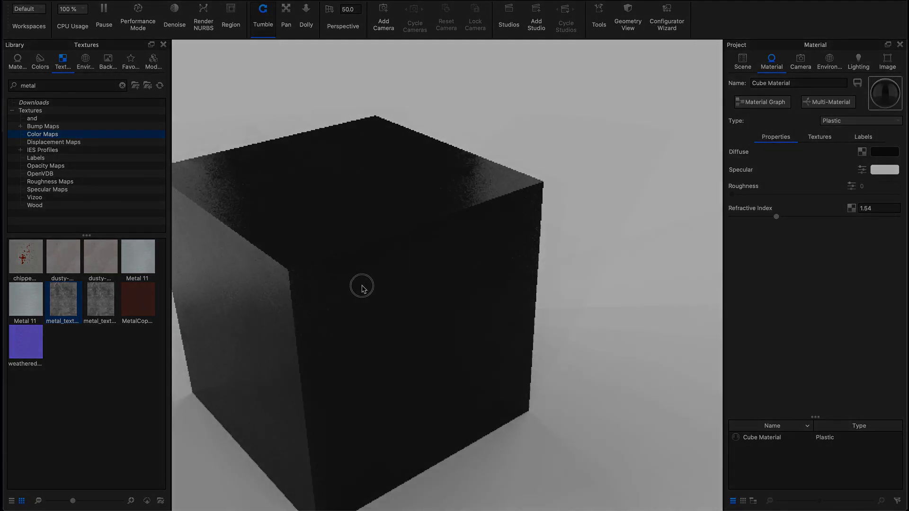